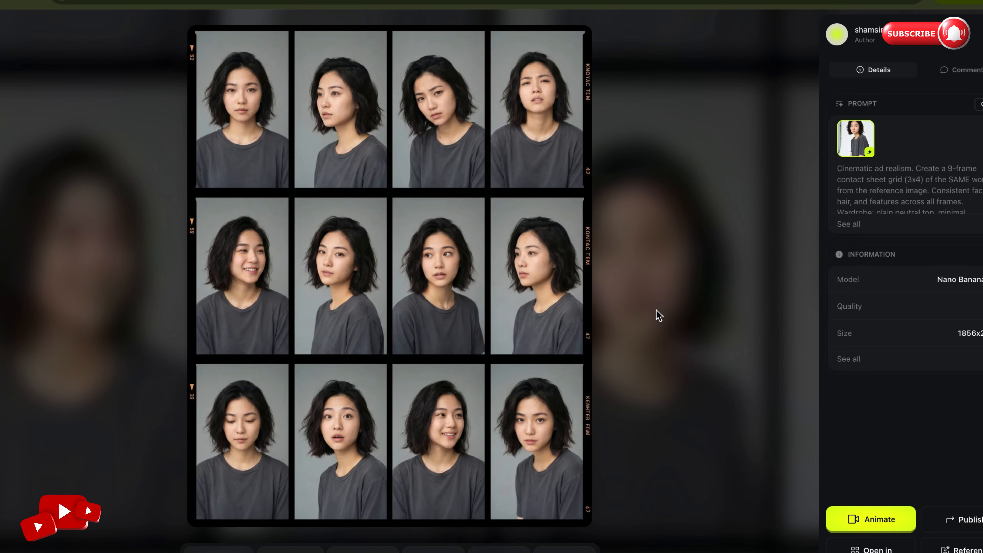
key(Right)
key(Right)
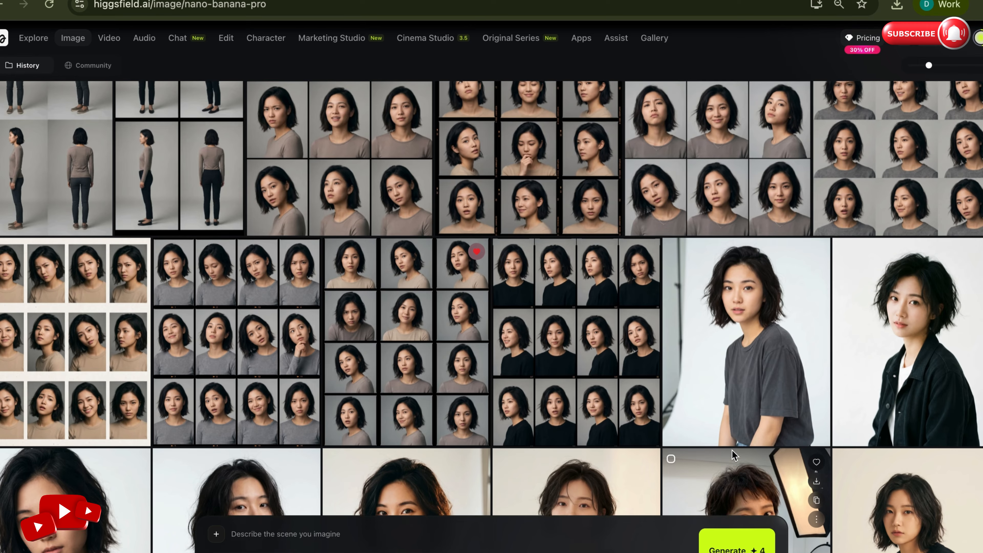
scroll(732, 450, up, 10)
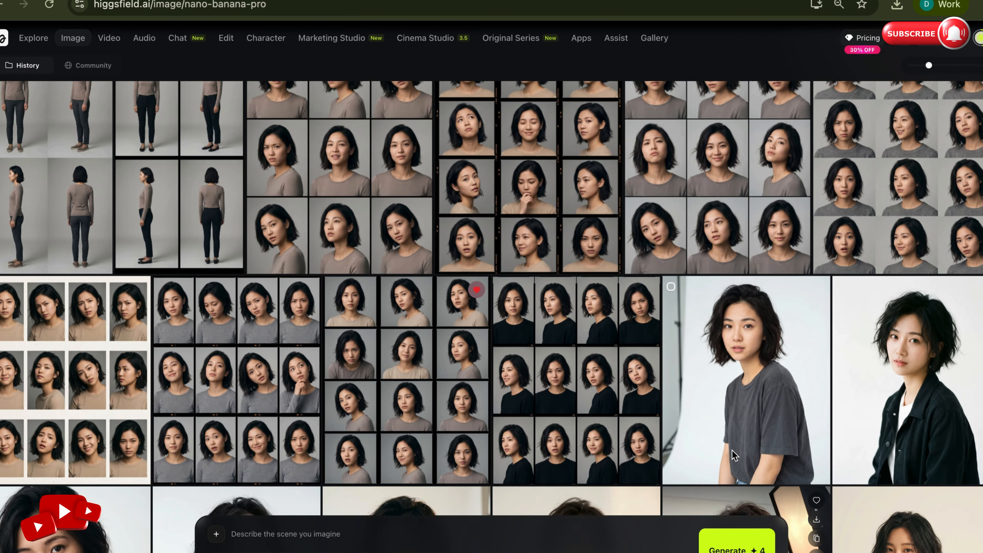
scroll(732, 451, up, 6)
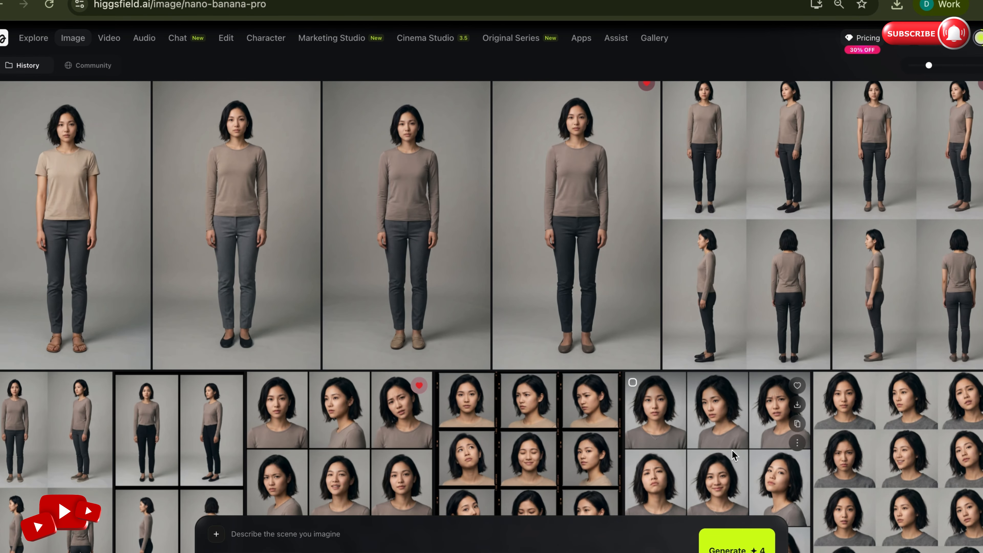
scroll(732, 450, up, 8)
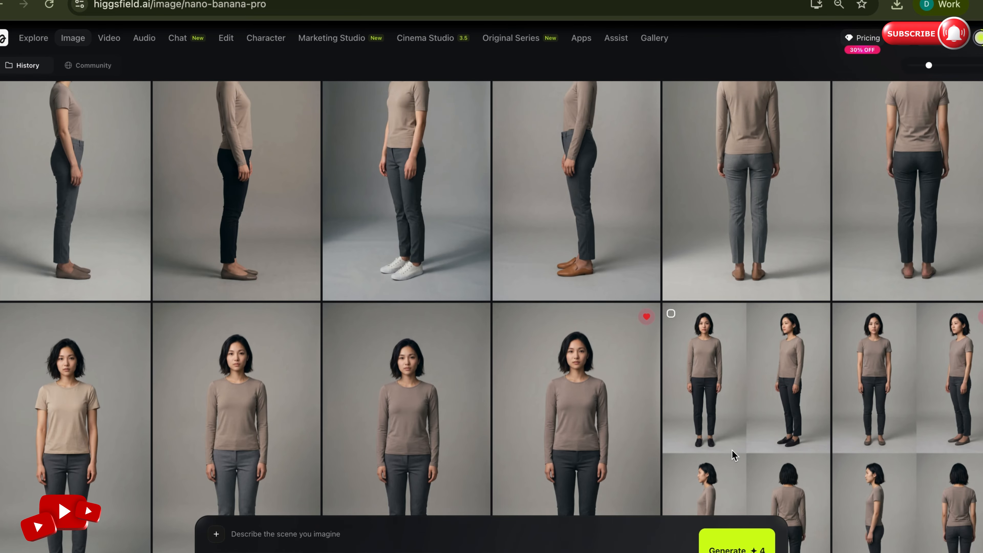
scroll(732, 451, up, 6)
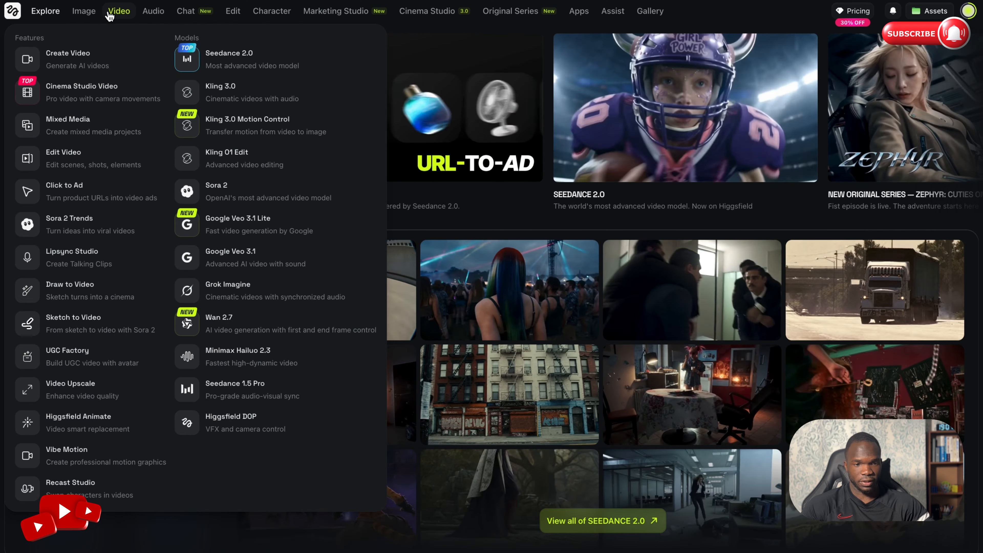
- Open the Create Image tool and select Nano Banana Pro as the generation model
mouse_move(92, 15)
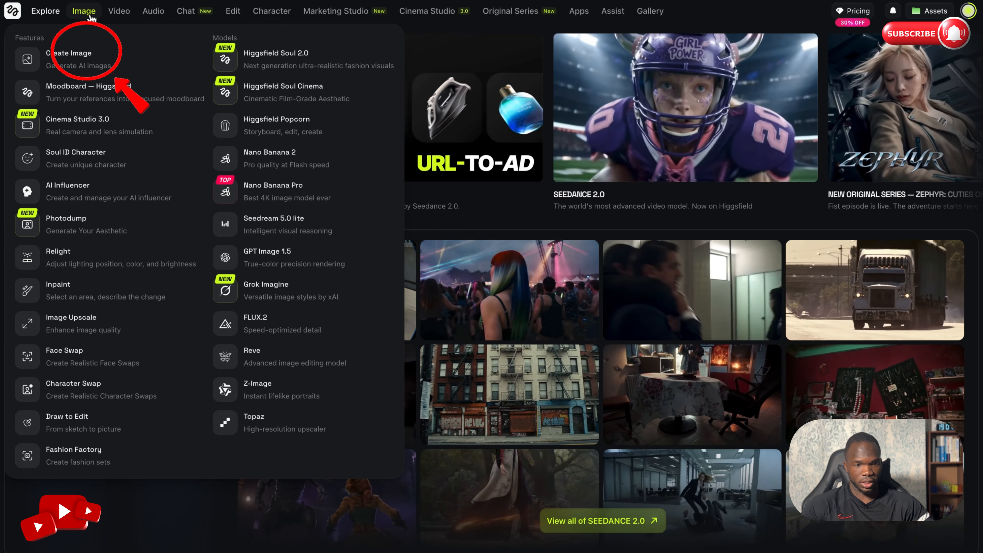
click(60, 64)
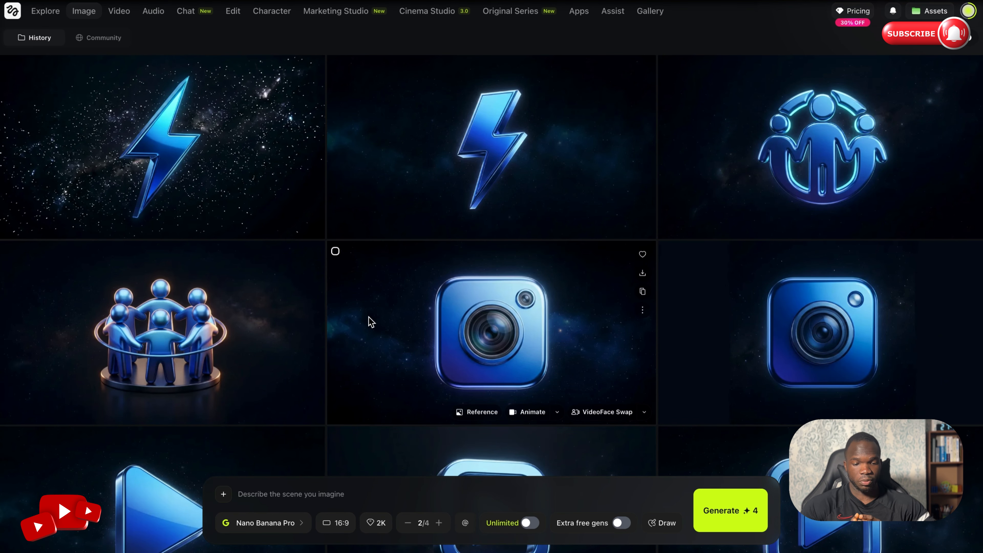
click(291, 533)
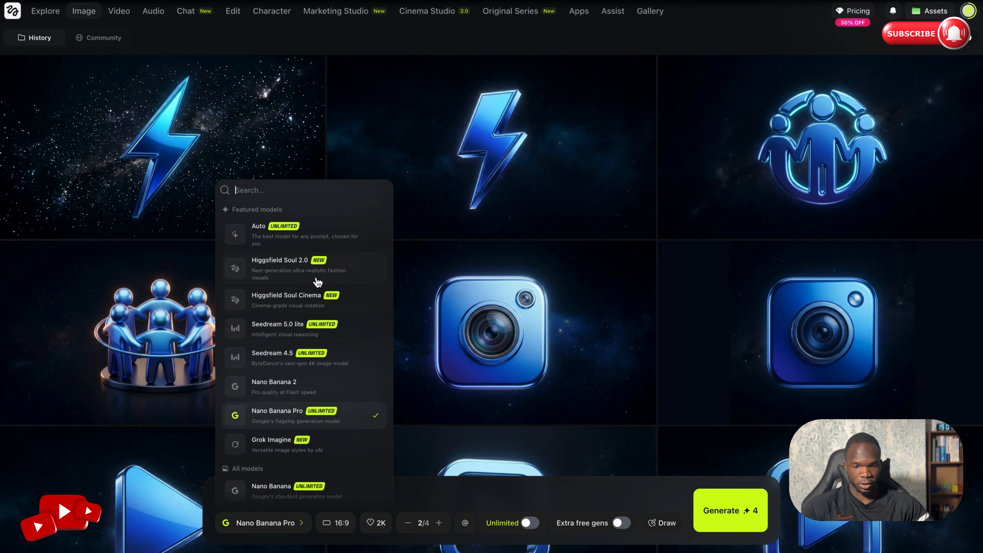
click(323, 418)
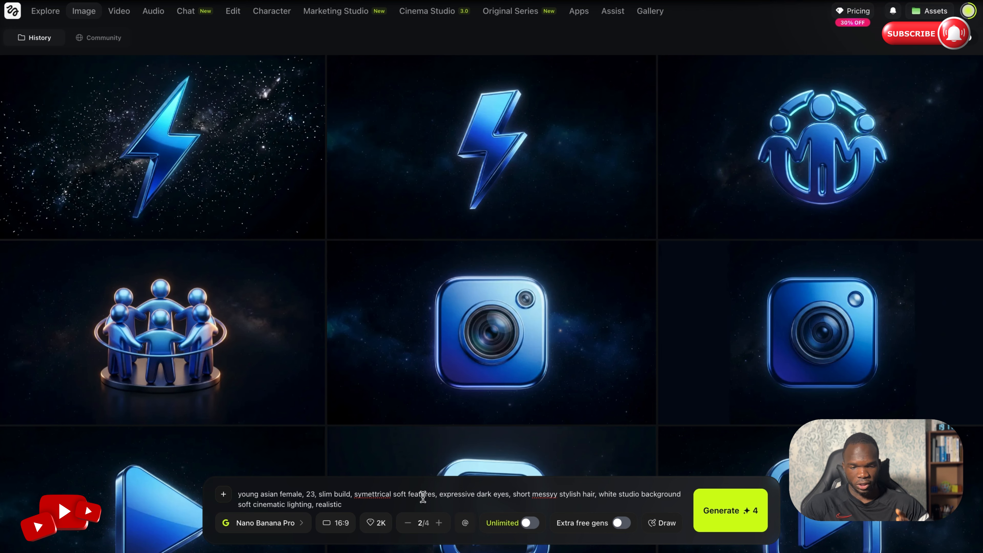
- Set the image's aspect ratio to 4:5 and keep the quality at 2K
click(341, 523)
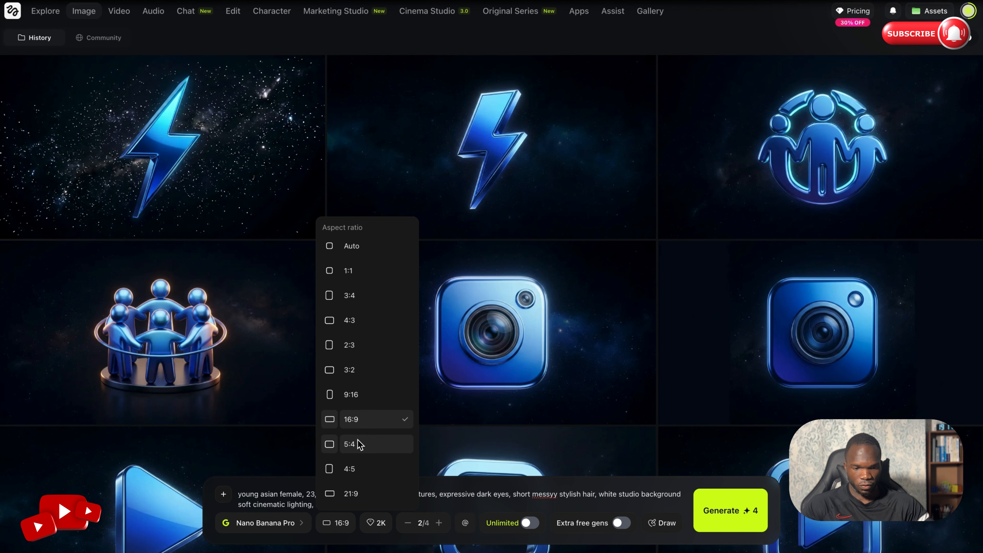
click(351, 470)
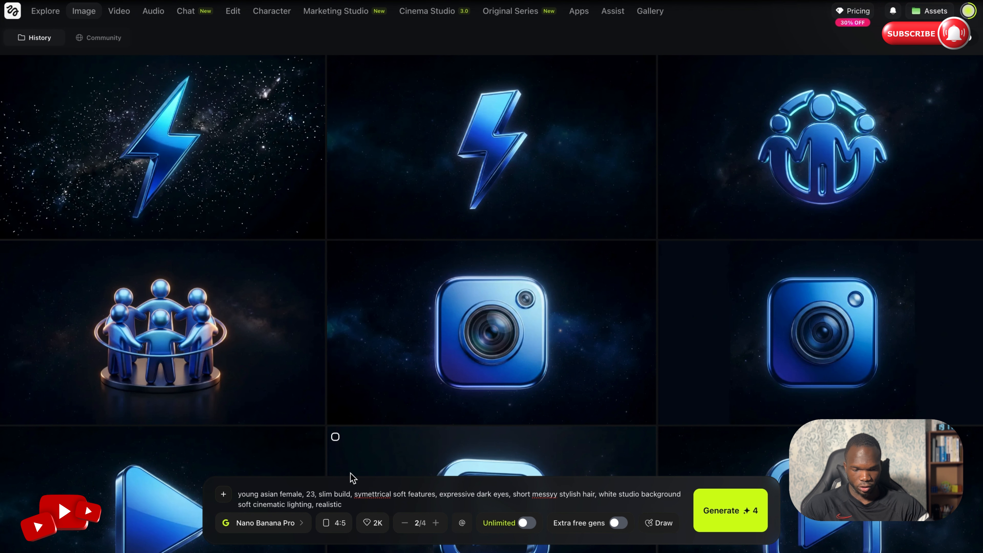
click(380, 522)
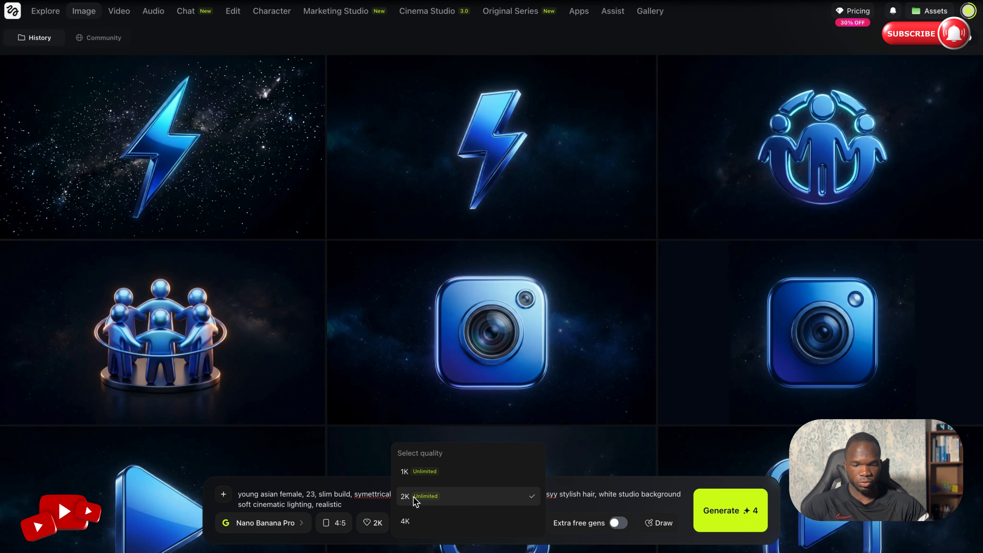
click(374, 502)
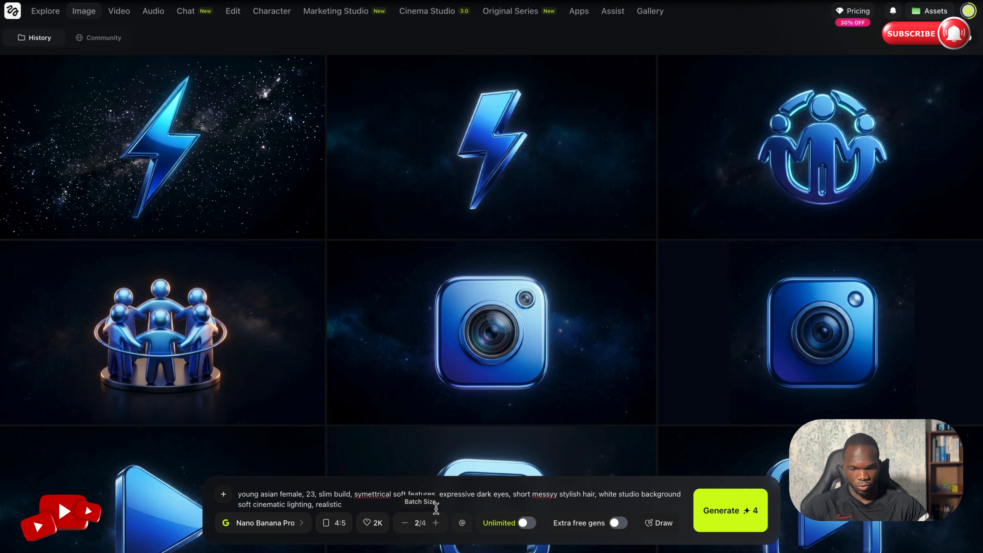
- Set the batch size to 4 and generate the studio portraits of the young woman
click(435, 525)
click(435, 524)
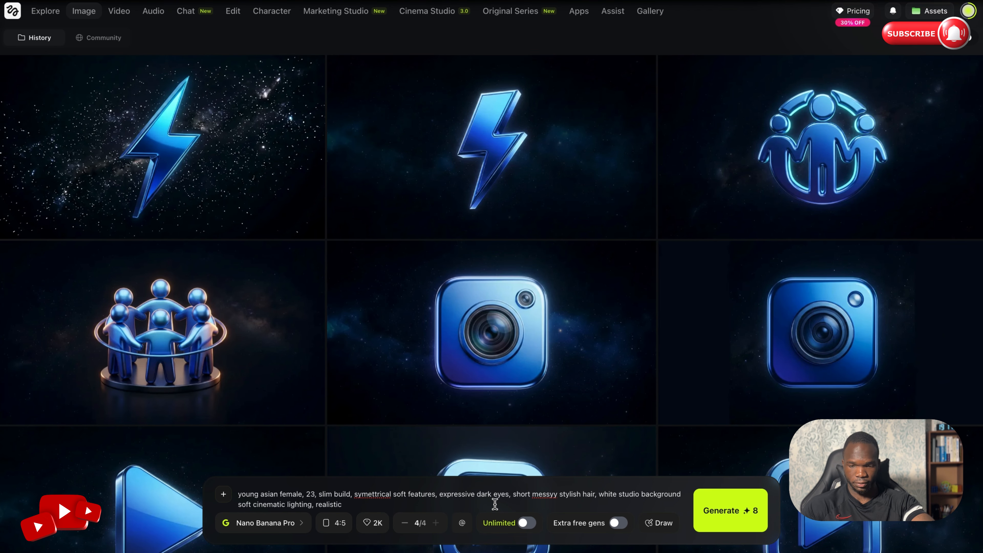
click(722, 518)
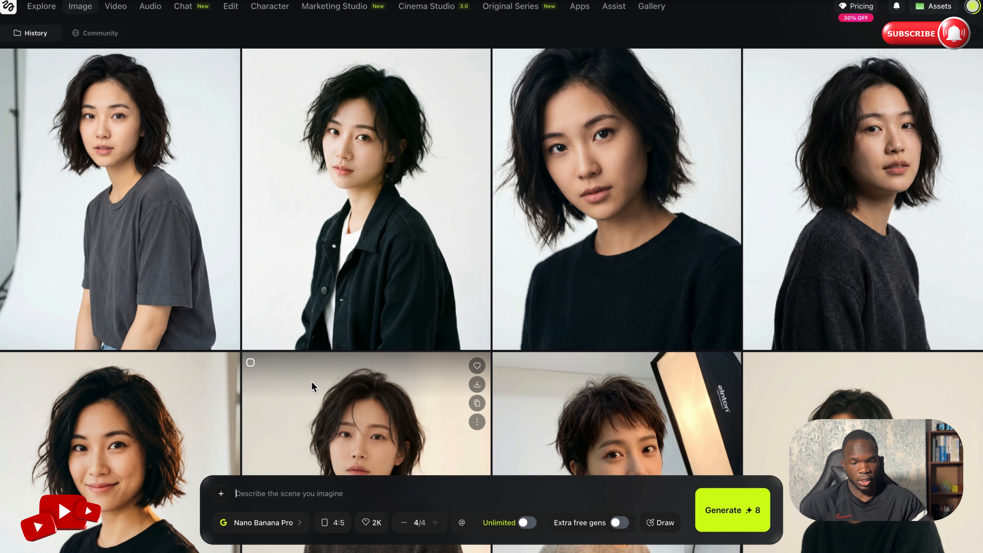
- Attach the close-up portrait in the black sweater as reference and paste the 12-frame contact sheet prompt
scroll(311, 381, down, 1)
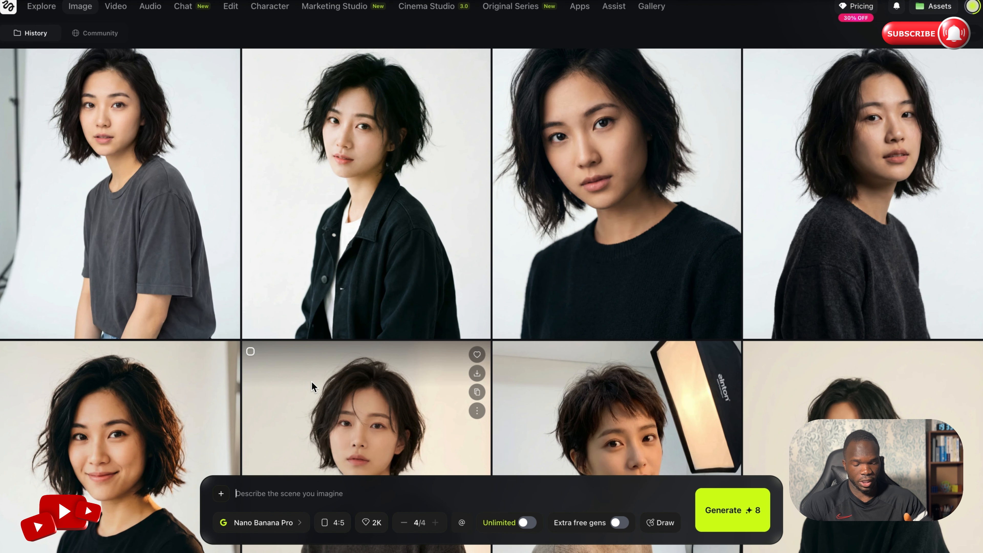
scroll(492, 229, up, 1)
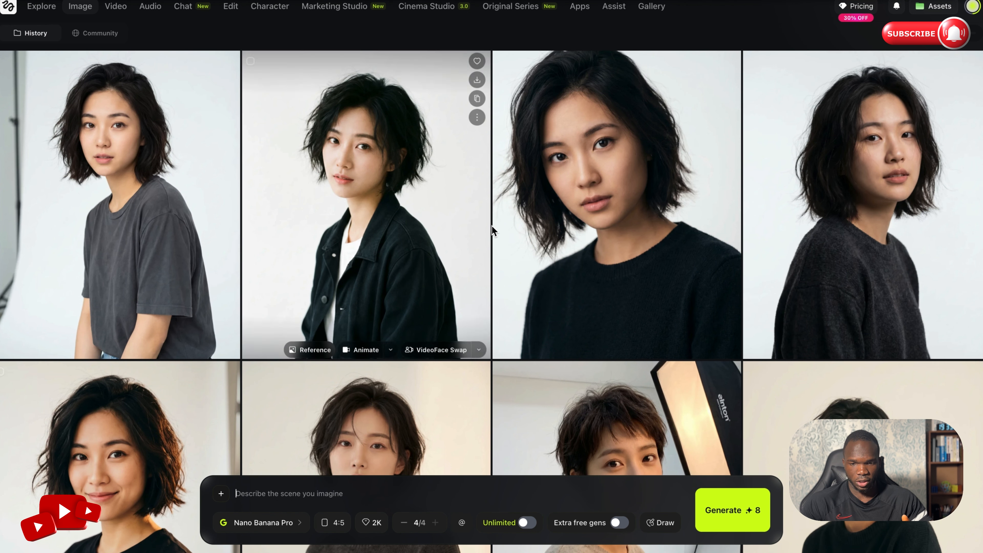
drag(588, 169, 251, 499)
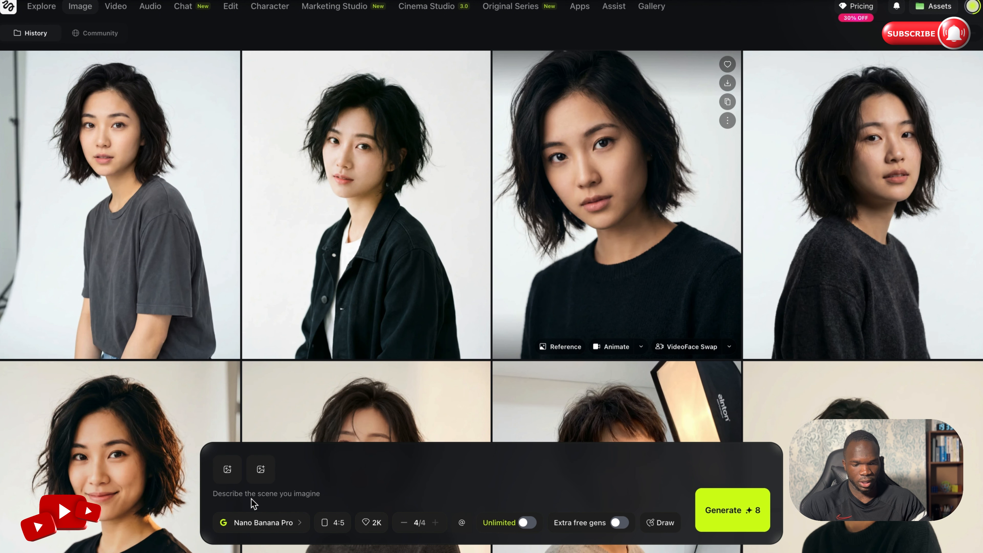
text(VERTICAL 9:16. Cinematic ad realism. Create a 12-frame contact sheet grid (3x4) of the SAME woman from the reference image. Consistent face, hair, and features across all frames. Wardrobe: plain neutral top, minimal jewellery. Each frame: different subtle expression + micro head tilt (neutral, focused, mildly stressed, annoyed, relieved, confident, curious, thoughtful, calm, surprised, pleased, serious), slight angle changes (front, 3/4 left, 3/4 right, slight high angle, slight low angle). CAMERA: ARRI Alexa 35 look, Cooke S4 50mm, shallow depth of field, soft roll-off, gentle film grain, mild halation, natural practical lighting, realism not glossy. BACKGROUND: clean neutral studio grey seamless, soft shadow, no props. NEGATIVE: any text, labels, watermarks, logos, UI elements, cartoon/anime, plastic skin, beauty filter, over-sharpening, warped hands, extra fingers, deformed teeth, exaggerated lips, uncanny eyes.)
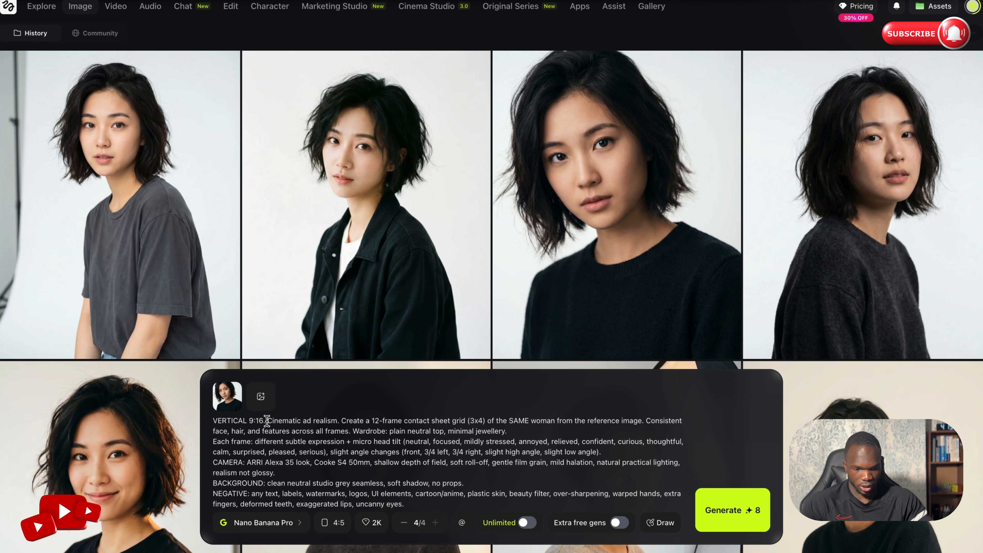
- Remove "VERTICAL 9:16." from the start of the prompt and generate the face contact sheets
drag(267, 421, 212, 421)
key(BackSpace)
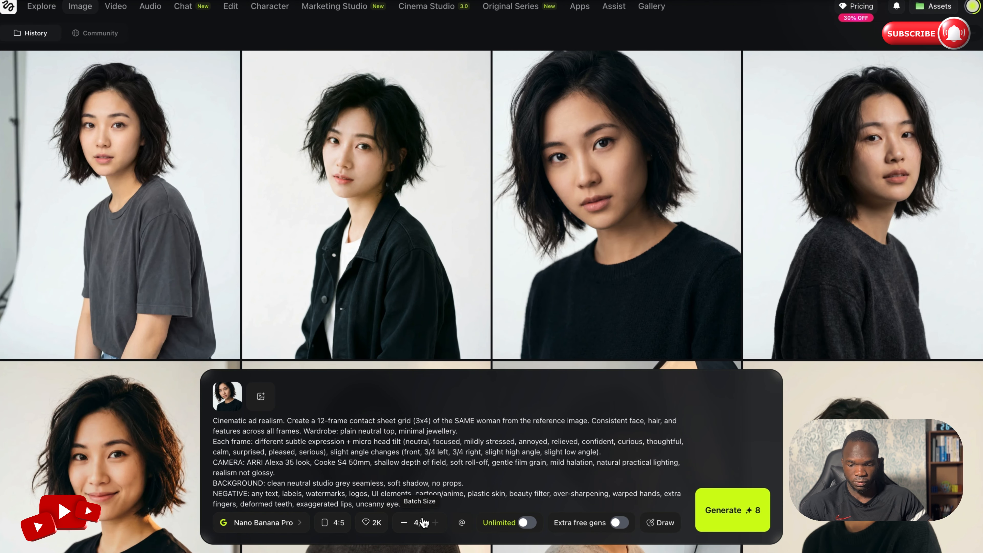
click(737, 529)
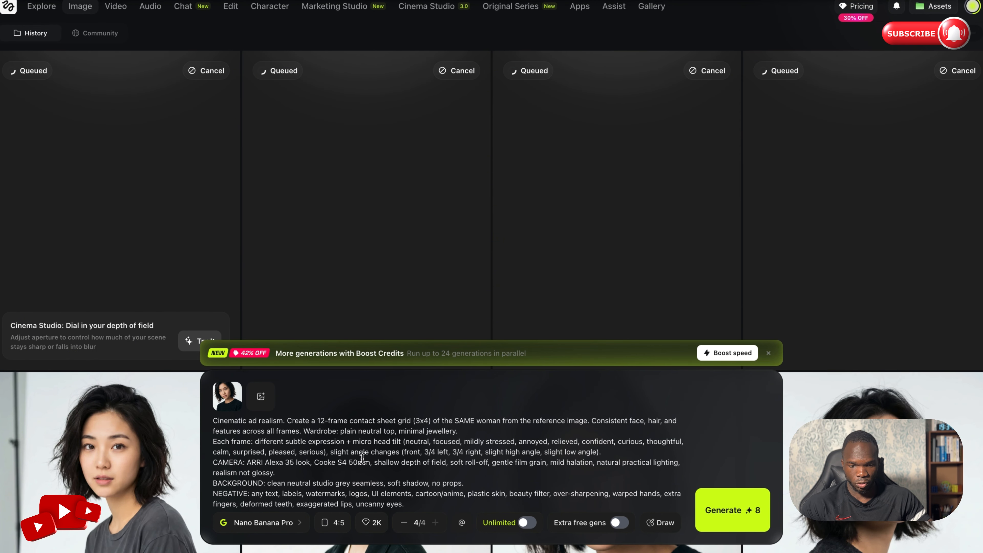
- Change the frame count in the contact sheet prompt to 9
key(BackSpace)
key(BackSpace)
text(9)
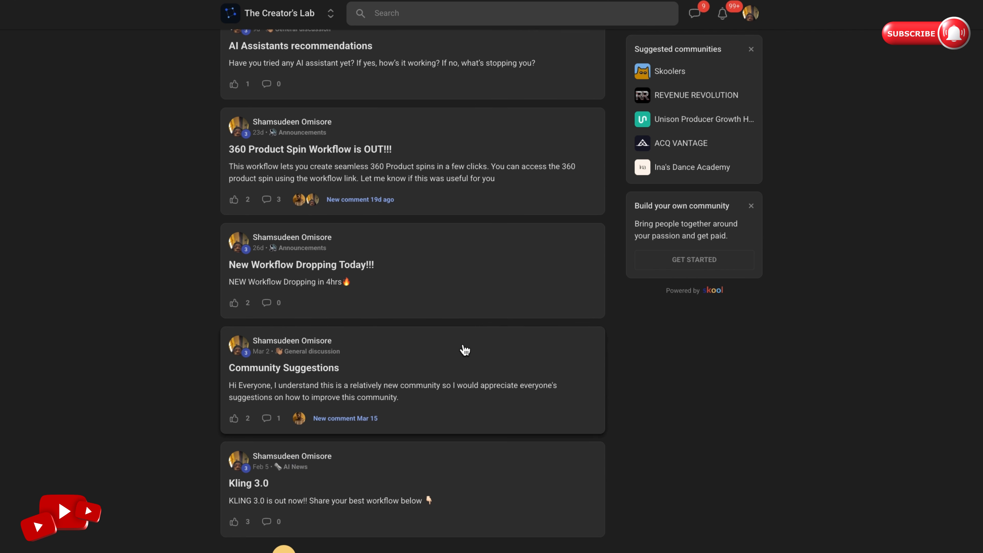
- Switch to The Creator's Lab community on Skool and look over its posts and classroom modules
scroll(466, 351, up, 10)
scroll(466, 351, down, 1)
click(296, 39)
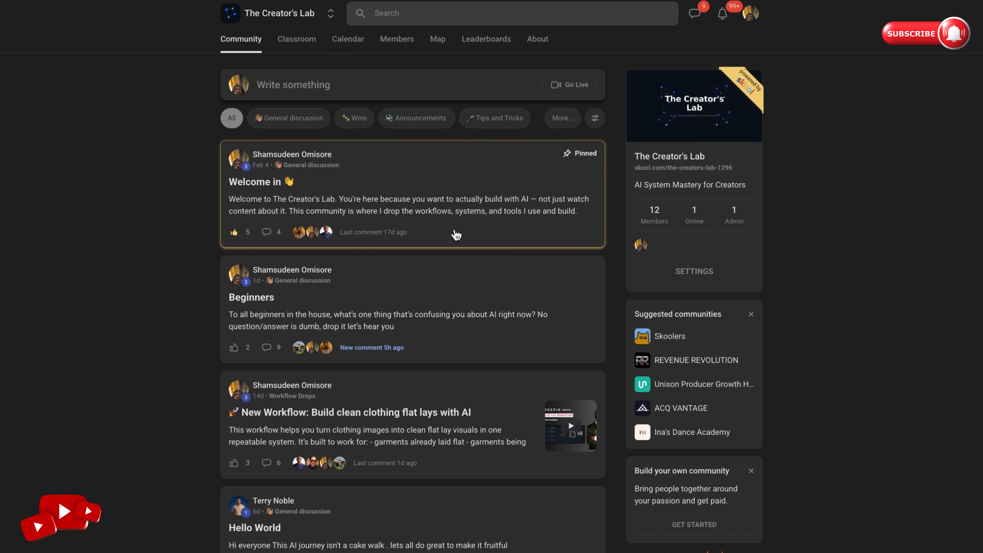
scroll(506, 402, down, 4)
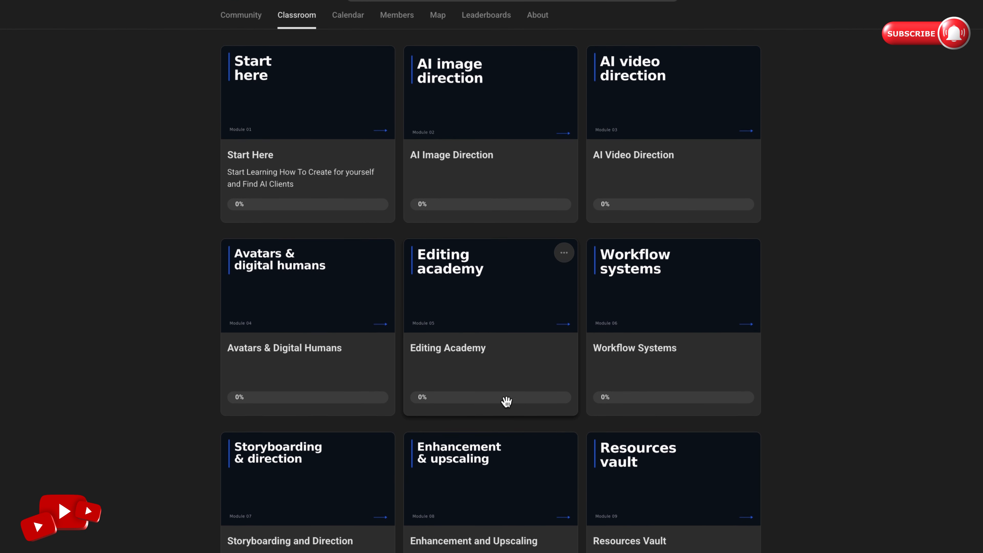
scroll(507, 401, up, 5)
scroll(506, 402, down, 1)
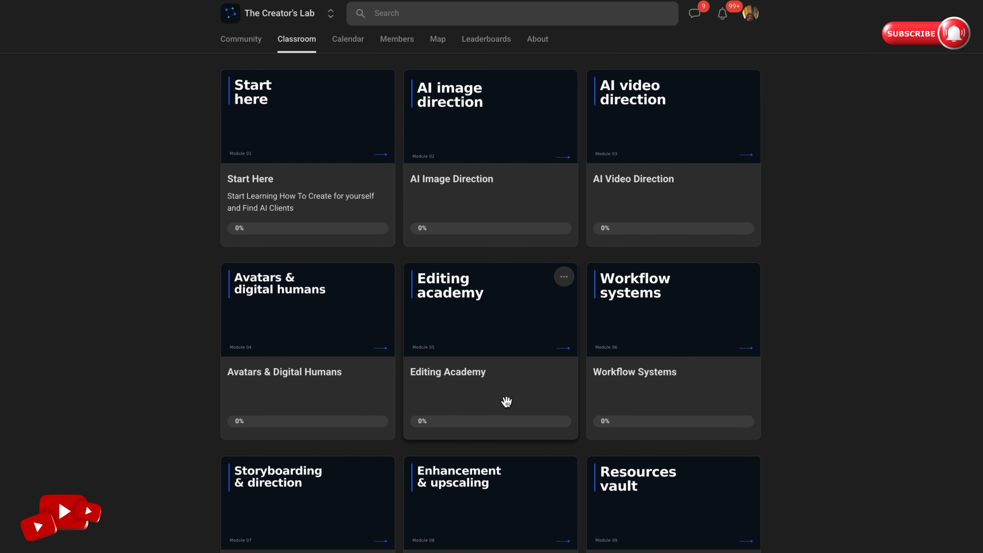
scroll(506, 402, up, 1)
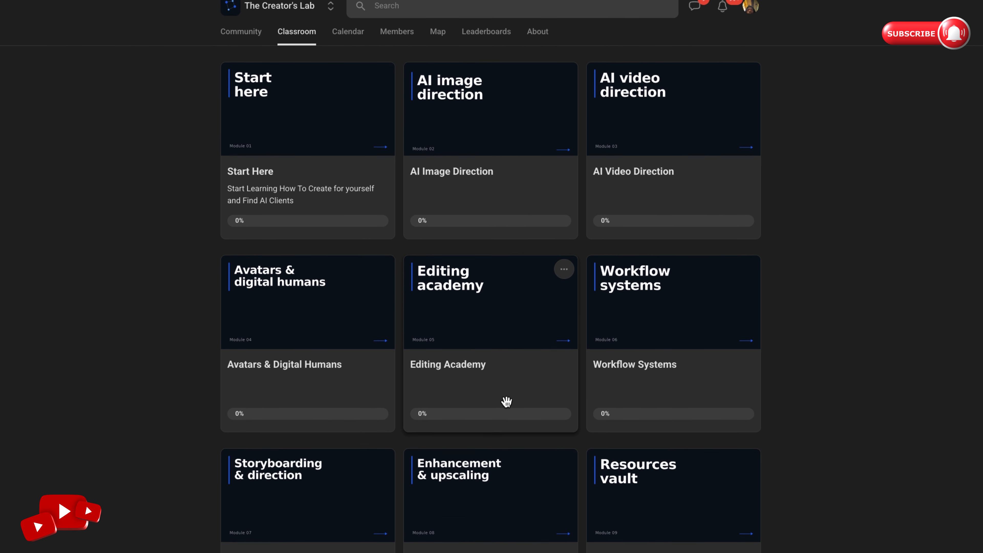
- View the Resources Vault module, return to the classroom overview and open the Workflow Systems module
click(610, 488)
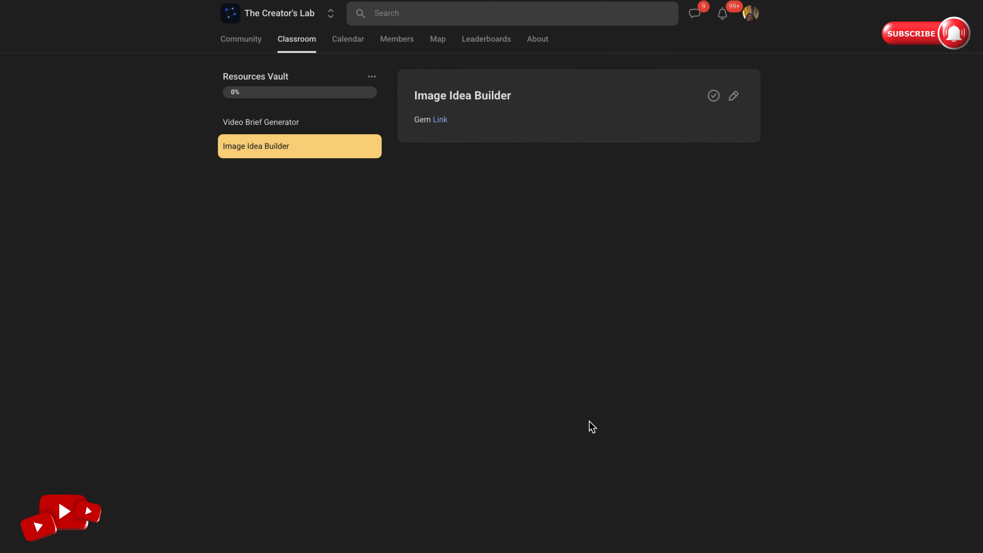
click(257, 44)
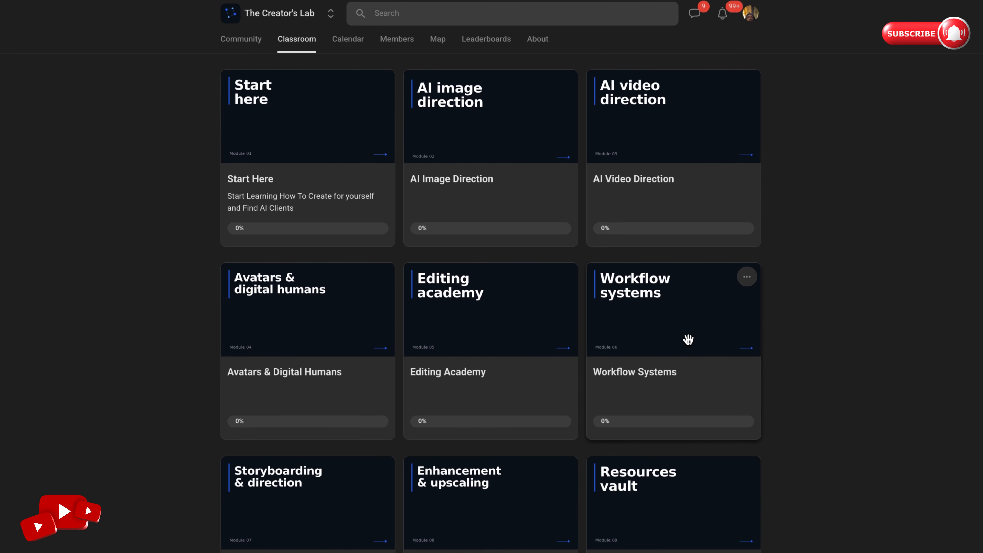
click(688, 339)
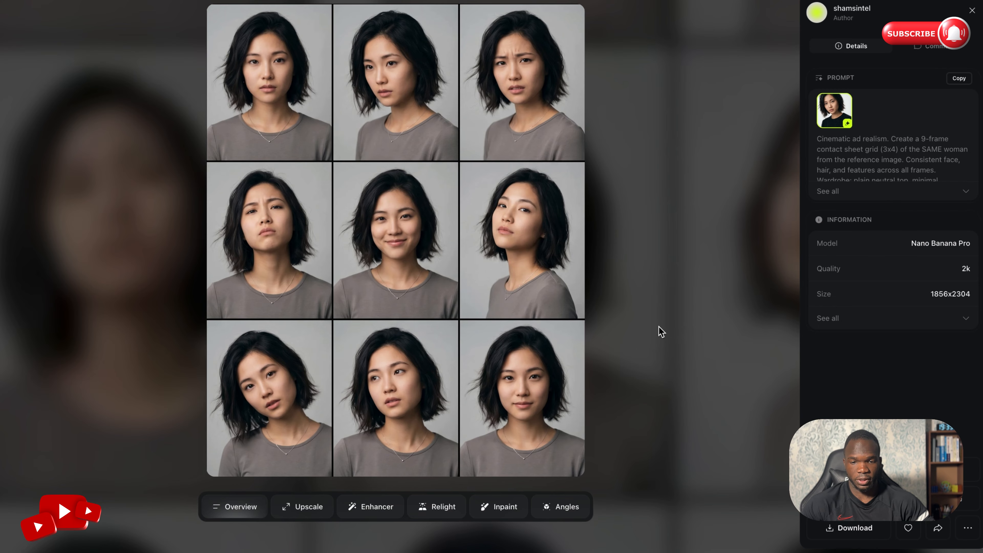
- Close the contact sheet preview in Higgsfield and add the favorited 9-frame face sheet as a second reference image
click(659, 327)
click(196, 216)
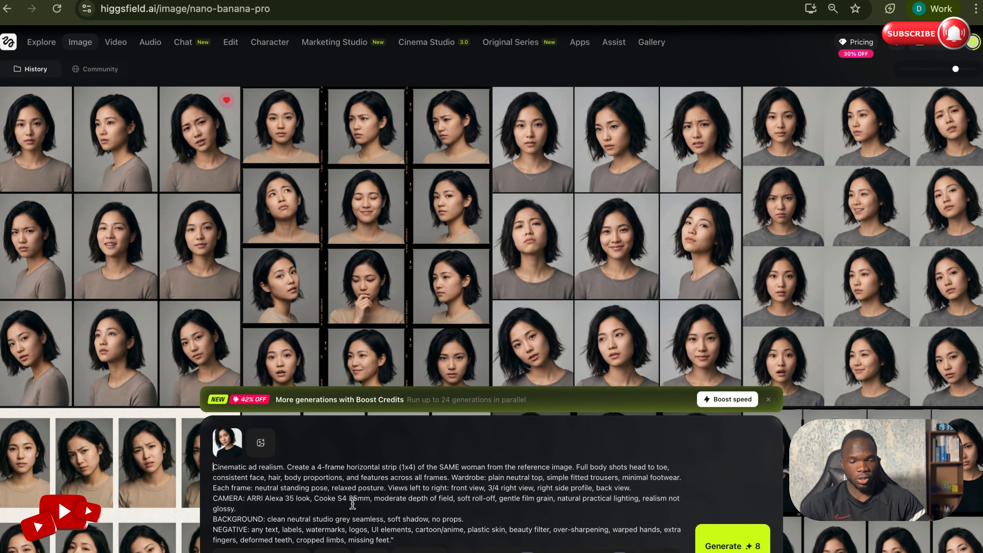
drag(83, 248, 273, 461)
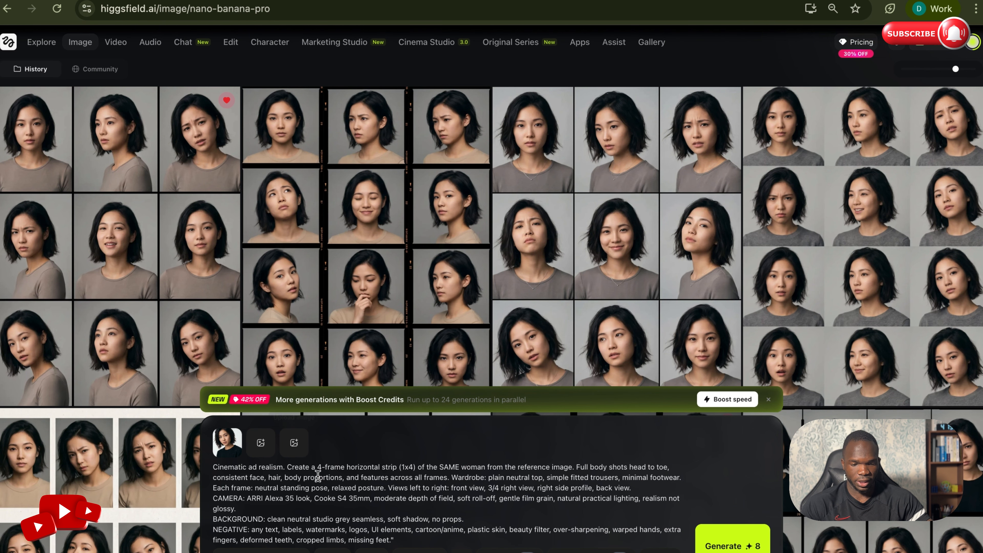
- Set the aspect ratio to 9:16, generate the four-view full-body sheets and close the preview of the result
click(337, 551)
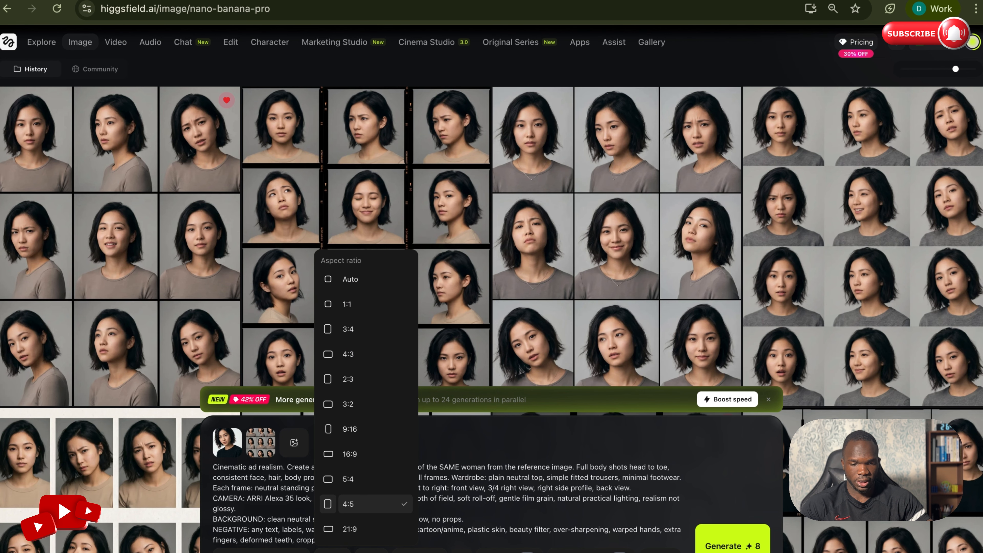
click(374, 435)
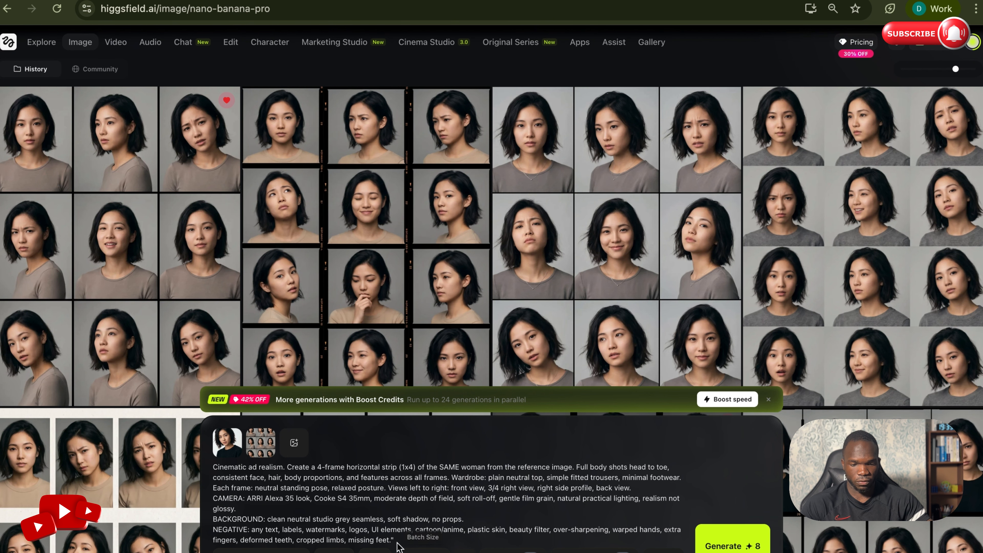
click(714, 549)
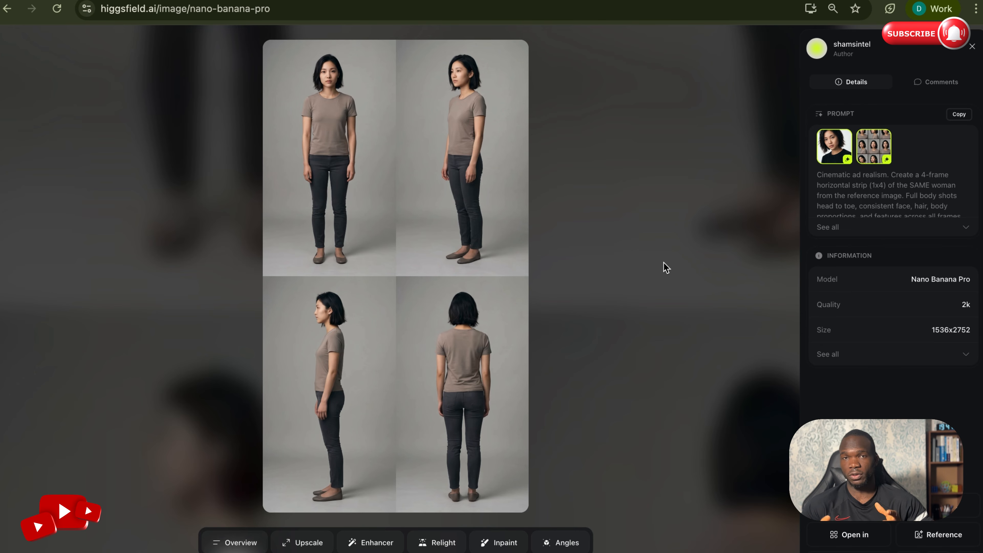
click(665, 267)
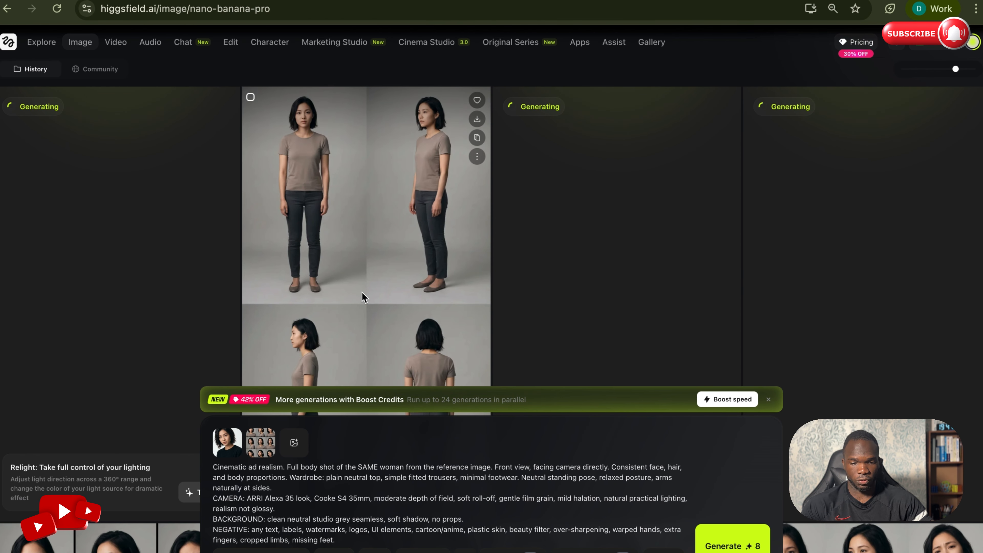
scroll(362, 297, down, 5)
scroll(487, 295, up, 3)
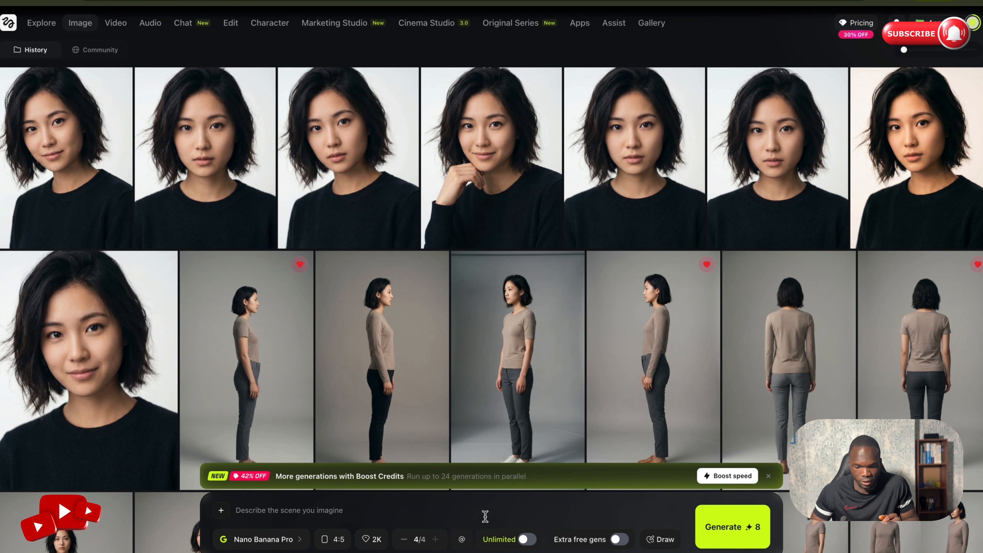
- Start a new element and upload the generated reference images of the woman from the Downloads folder, beginning with the base portrait
click(462, 539)
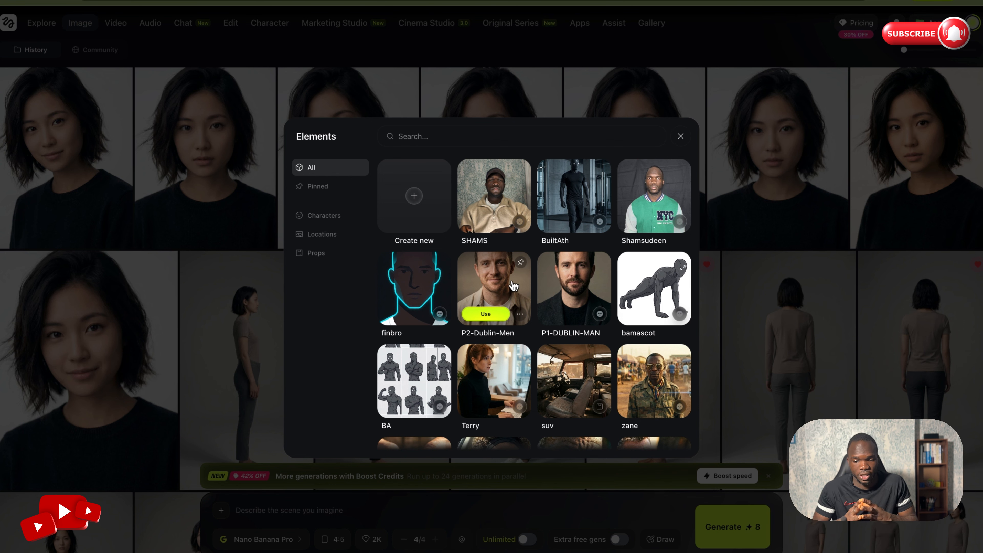
click(429, 219)
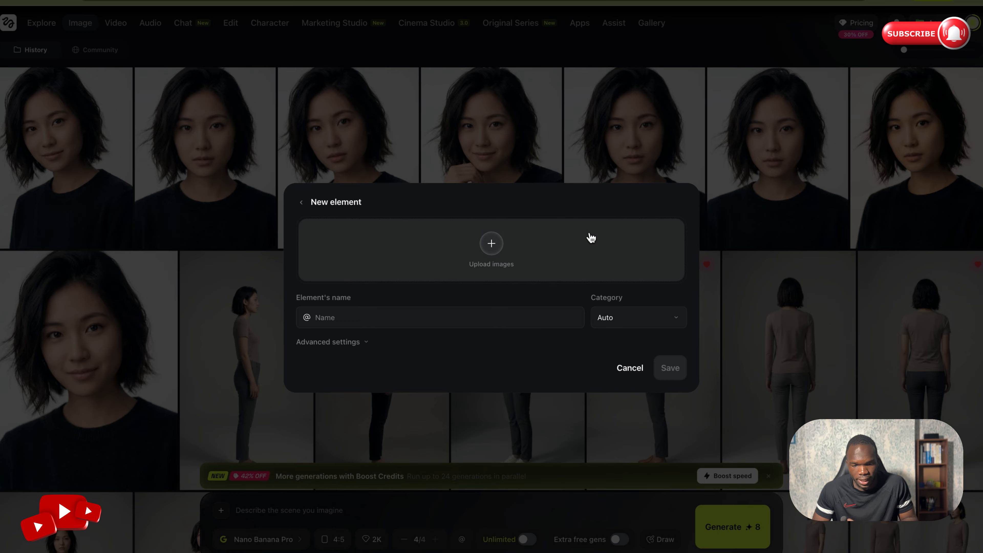
click(505, 244)
click(441, 157)
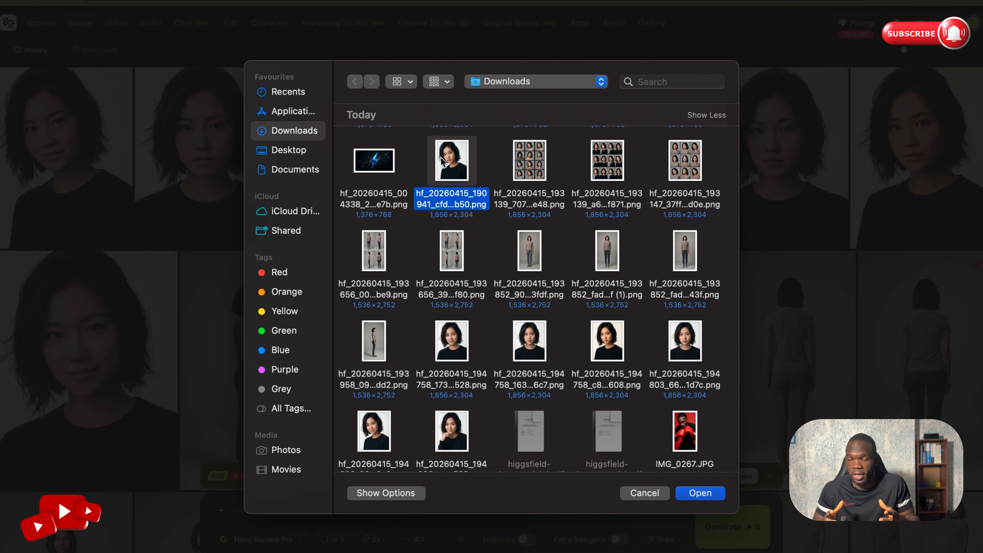
key(shift+Down)
key(shift+Down)
key(shift+Down)
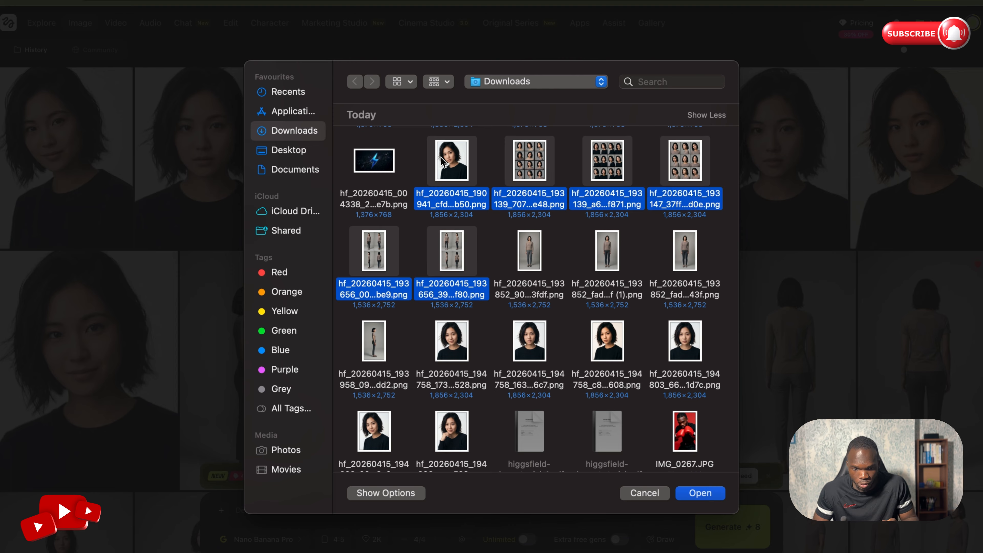
key(Return)
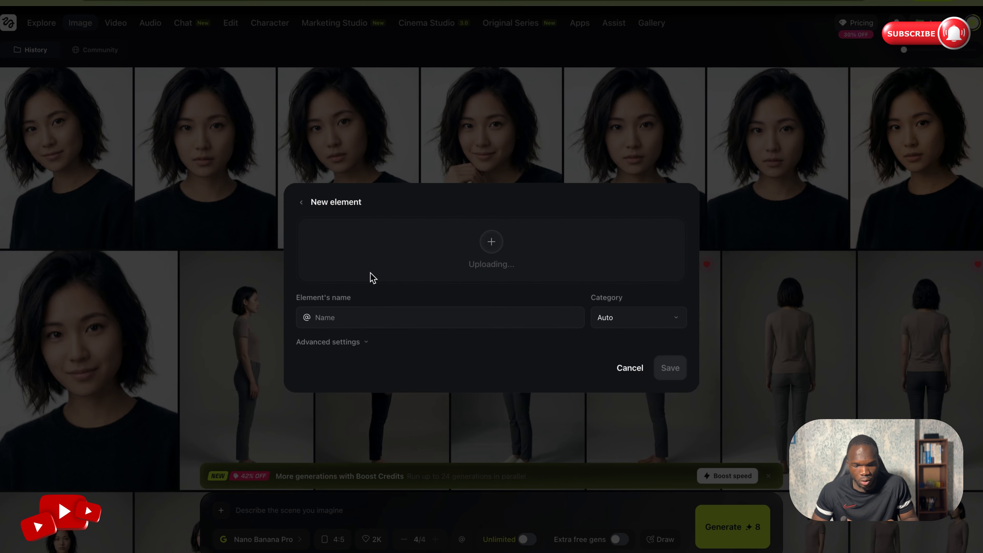
- Name the new element Sarah, set its category to Character, save it and close the element library
click(340, 317)
text(Sarah)
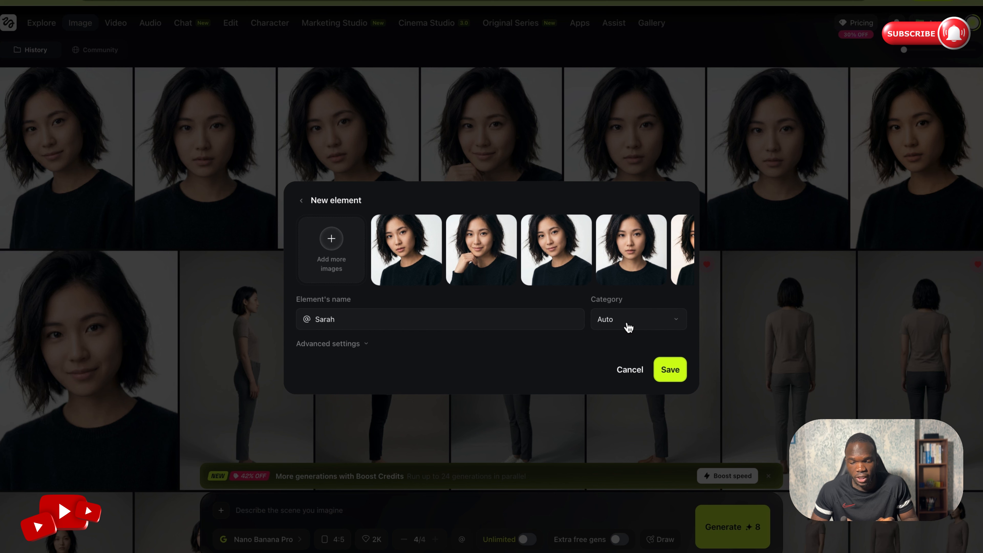
click(626, 321)
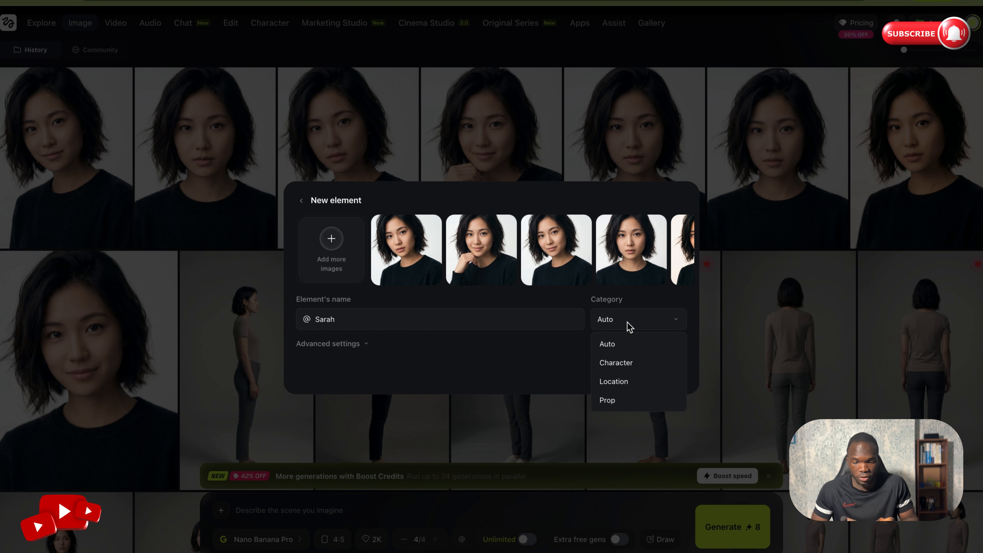
click(632, 364)
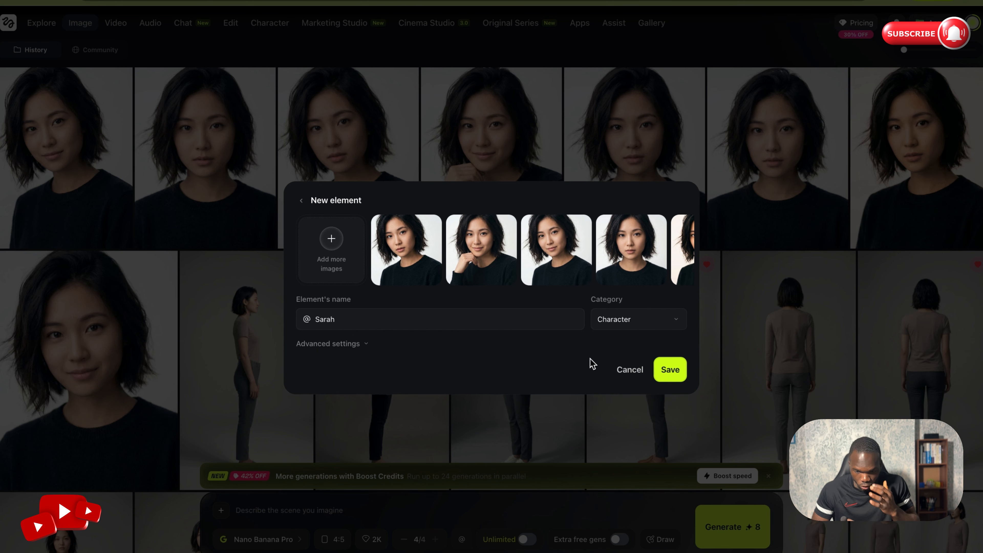
click(671, 370)
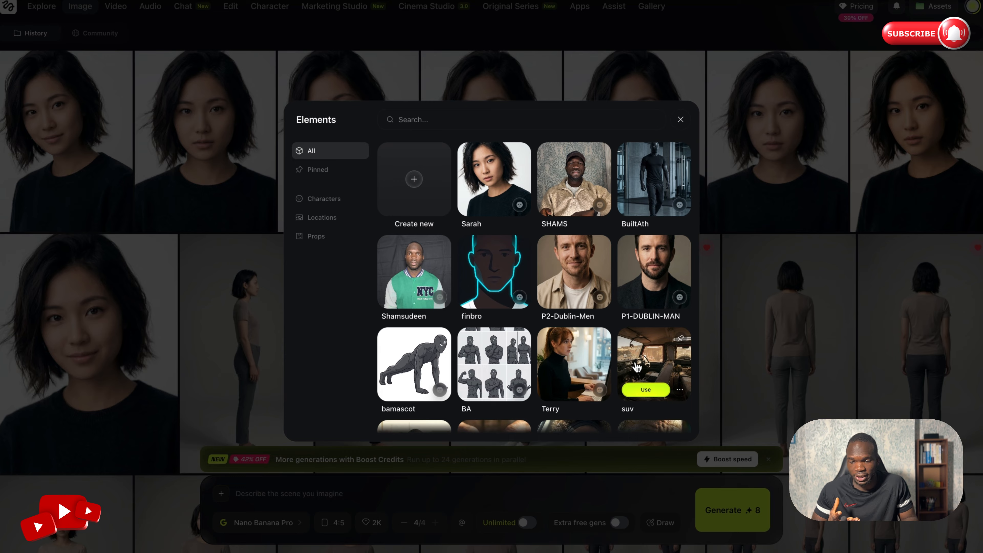
key(Escape)
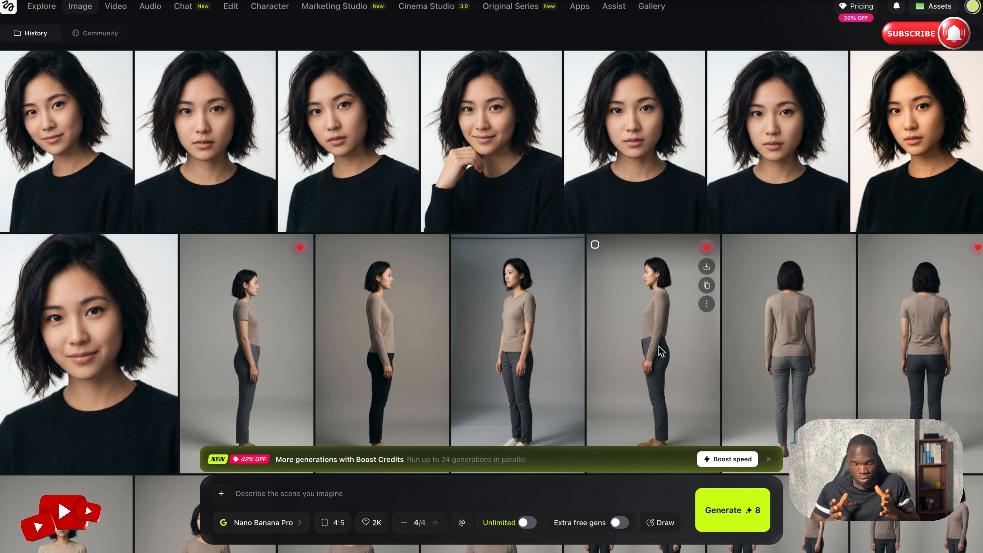
- Begin the image prompt with a mention of the Sarah element followed by "is wearing a"
click(315, 493)
text(@)
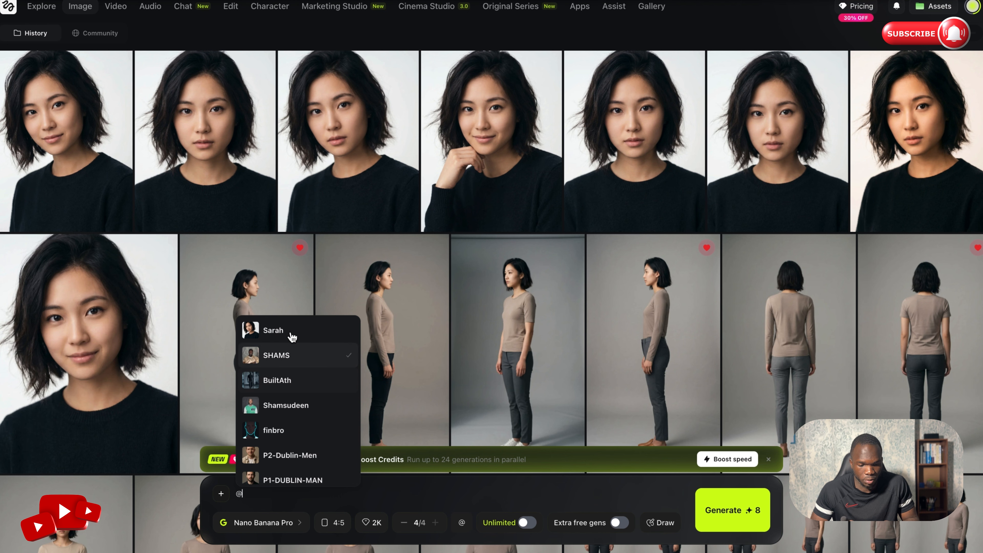
click(277, 333)
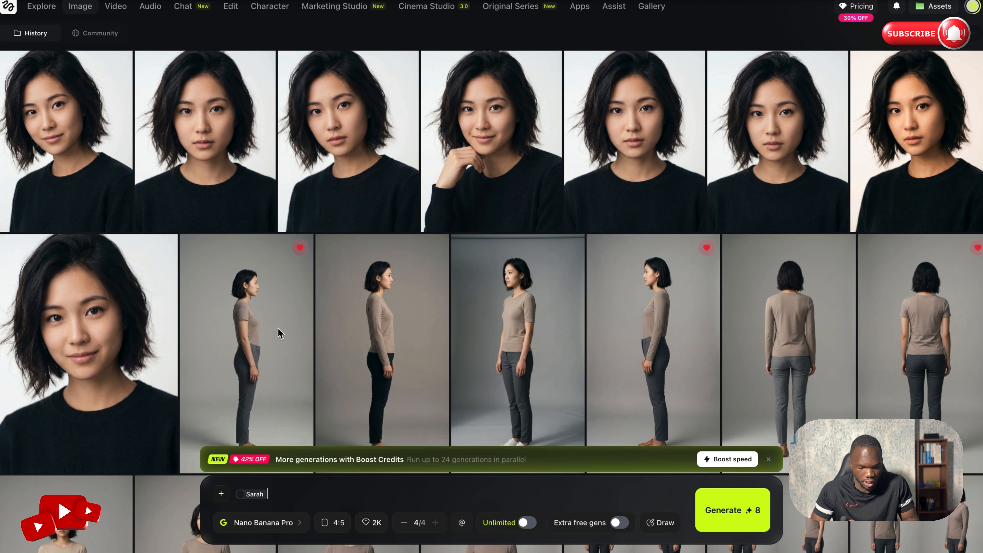
text(is)
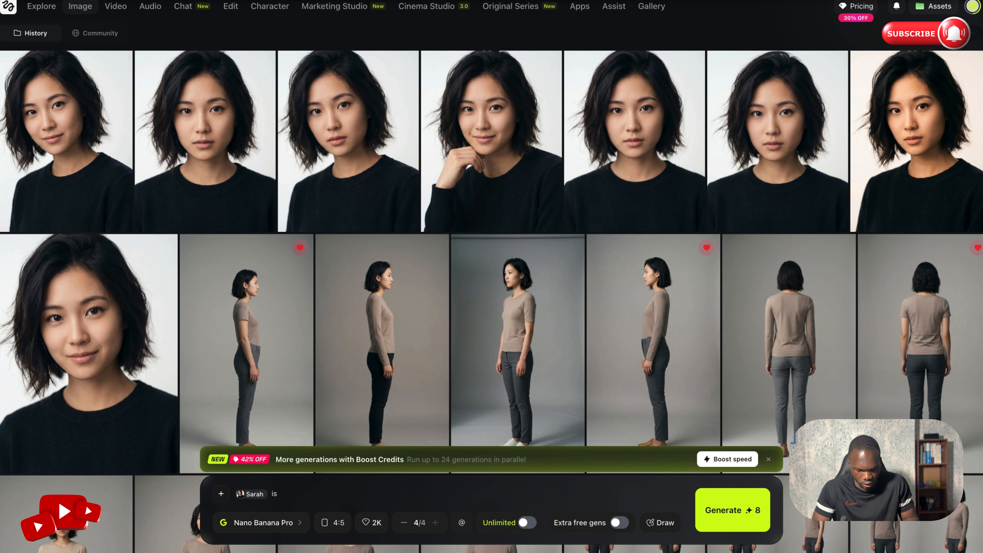
text( wearing a black)
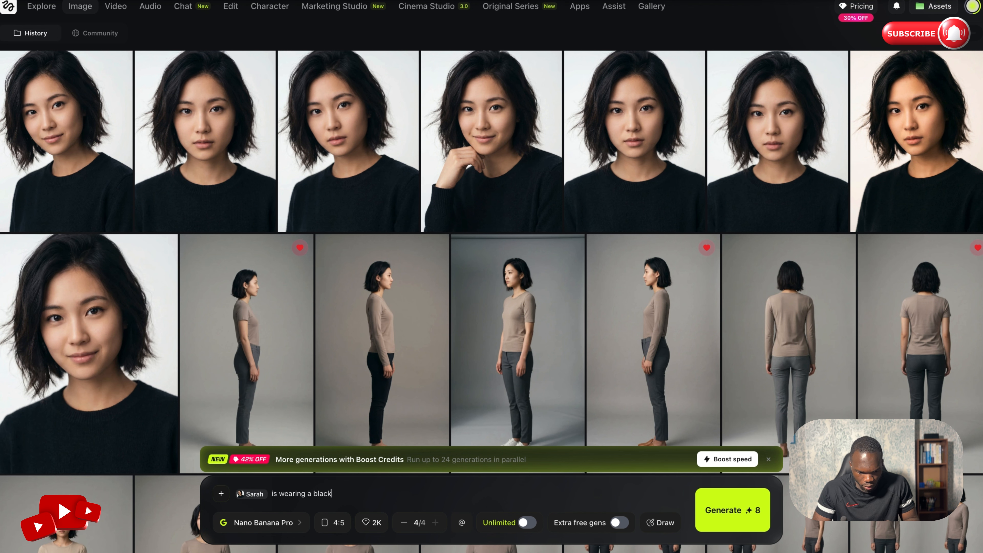
key(BackSpace)
key(BackSpace)
key(BackSpace)
key(BackSpace)
key(BackSpace)
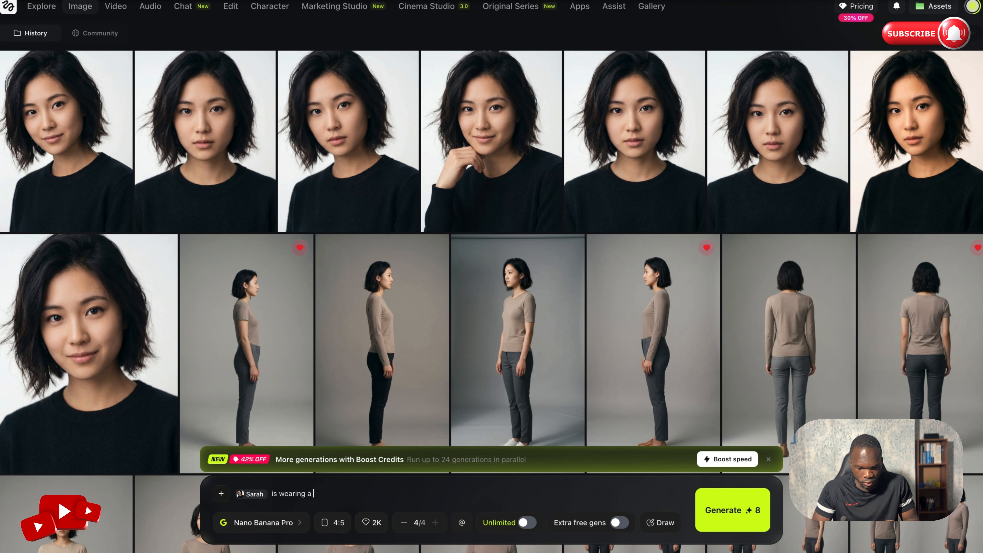
- Complete the prompt with "casual streetwear outfit, oversized jumper in the middle of manchester picadilly"
text(ca)
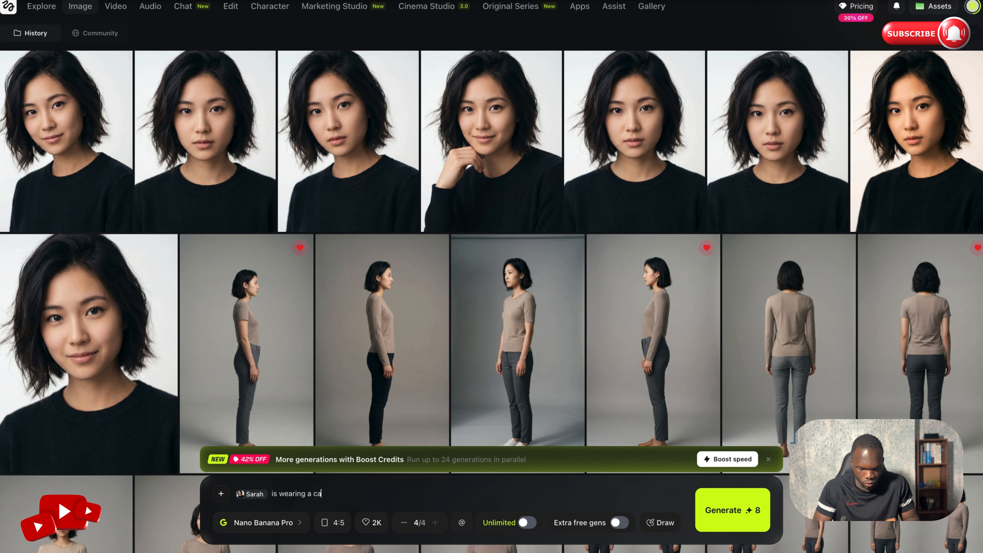
text(sual streetwear outfit, oversized jumper on a)
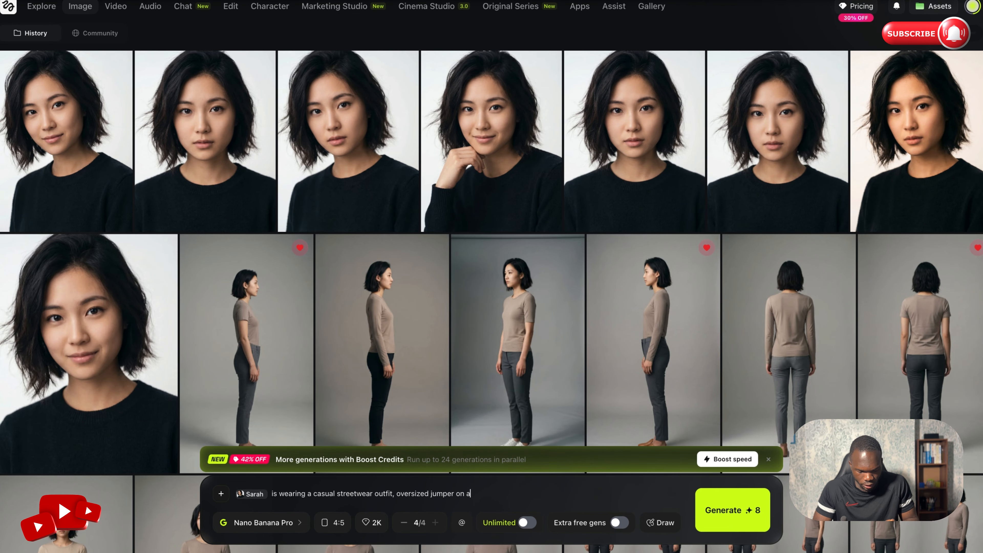
key(BackSpace)
key(BackSpace)
key(BackSpace)
key(BackSpace)
key(BackSpace)
text(in the middle of)
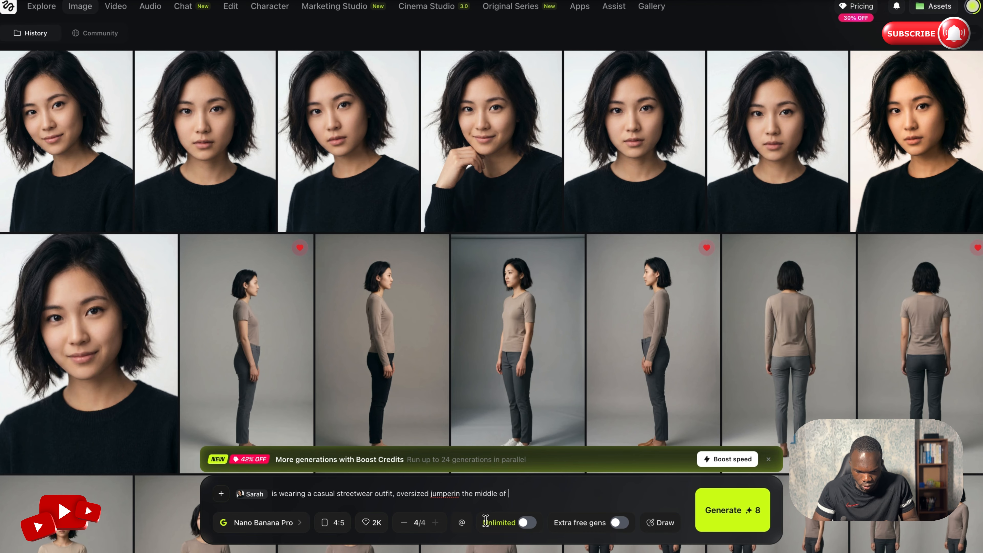
text( manchester picadilly)
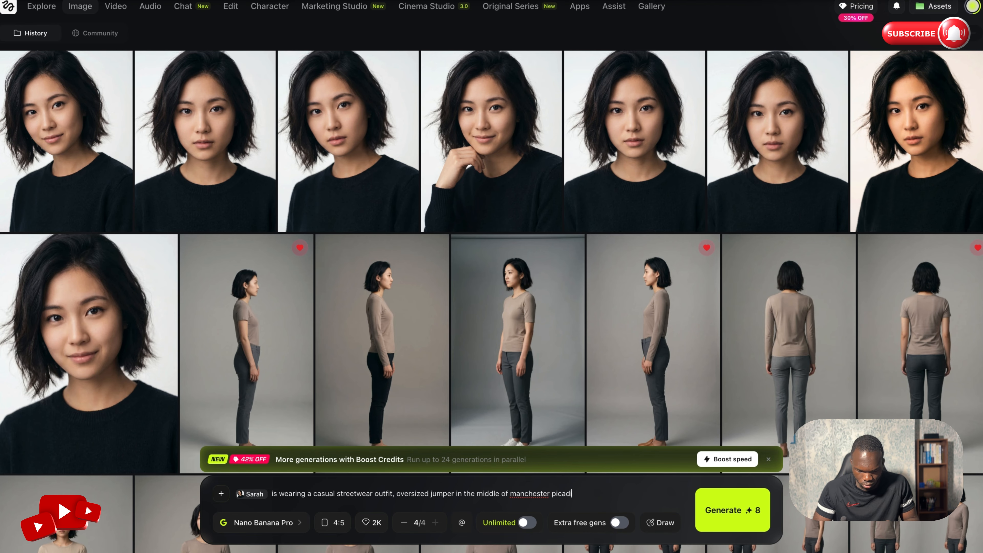
- Set the aspect ratio to 9:16 and the image count to 2, and generate the street images
click(339, 527)
click(350, 393)
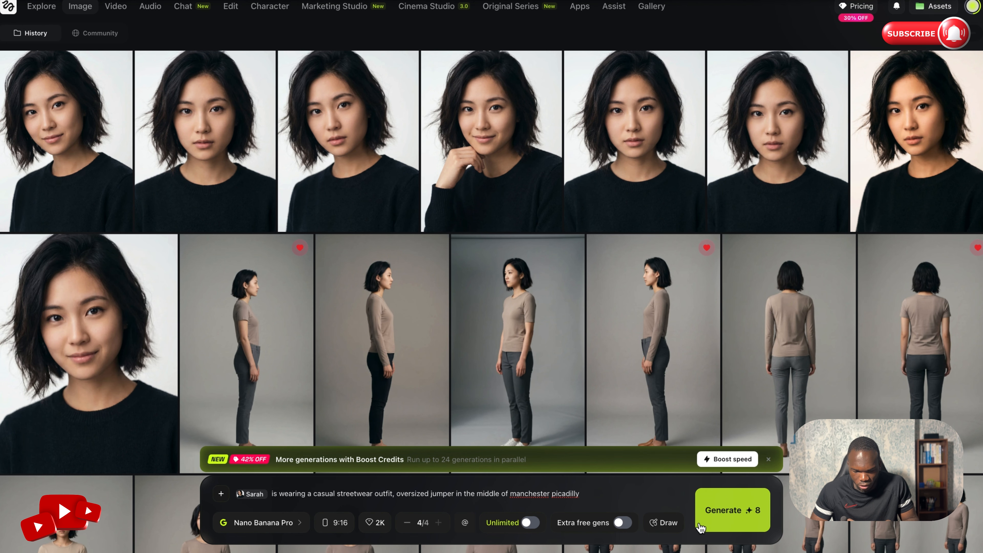
click(408, 523)
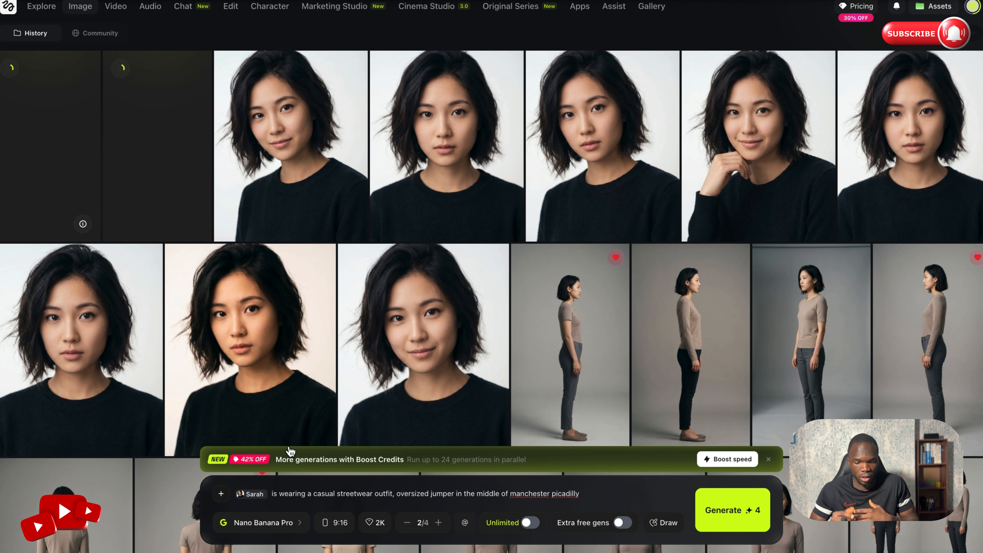
- Extend the prompt with ", while sitting in" followed by a mention of the suv element
click(606, 496)
text(,)
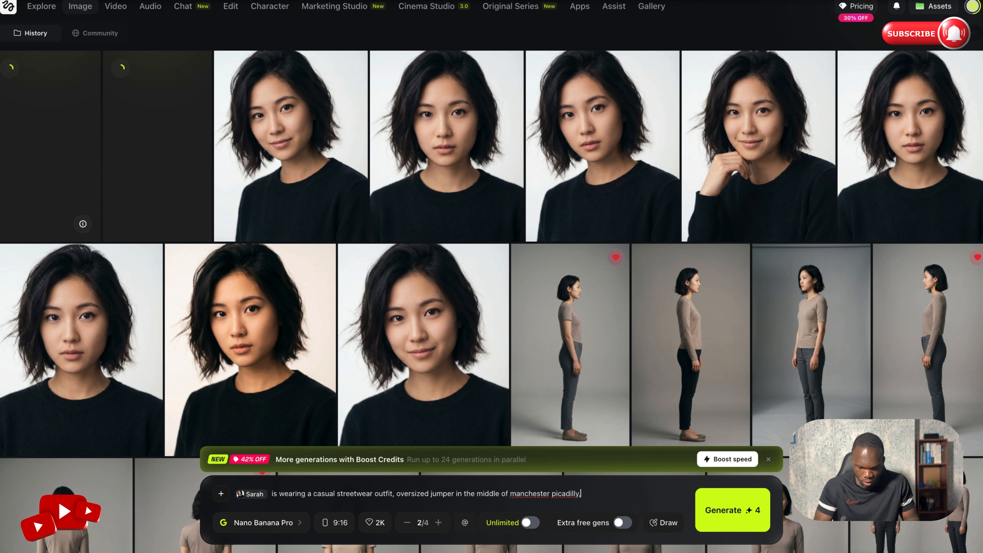
text( while sit)
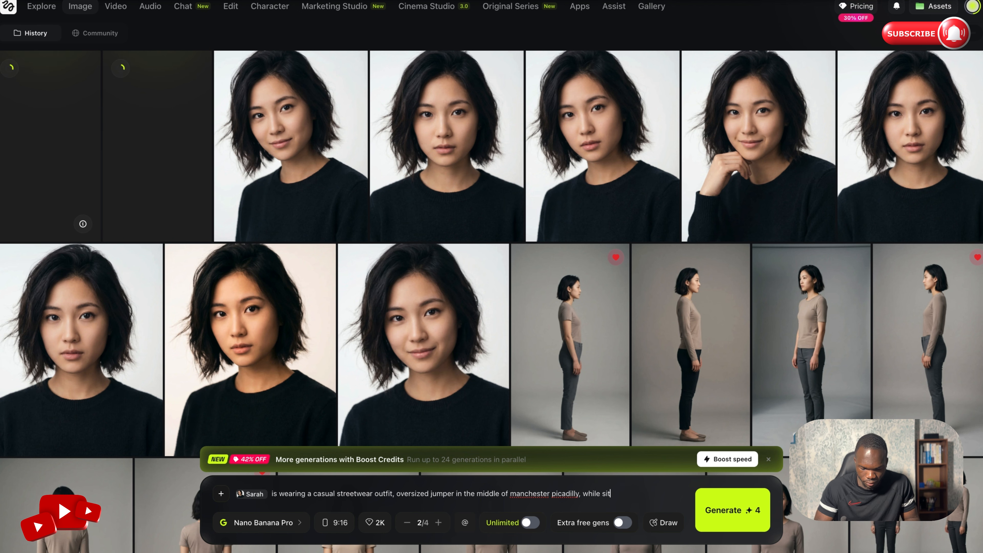
text(ting in )
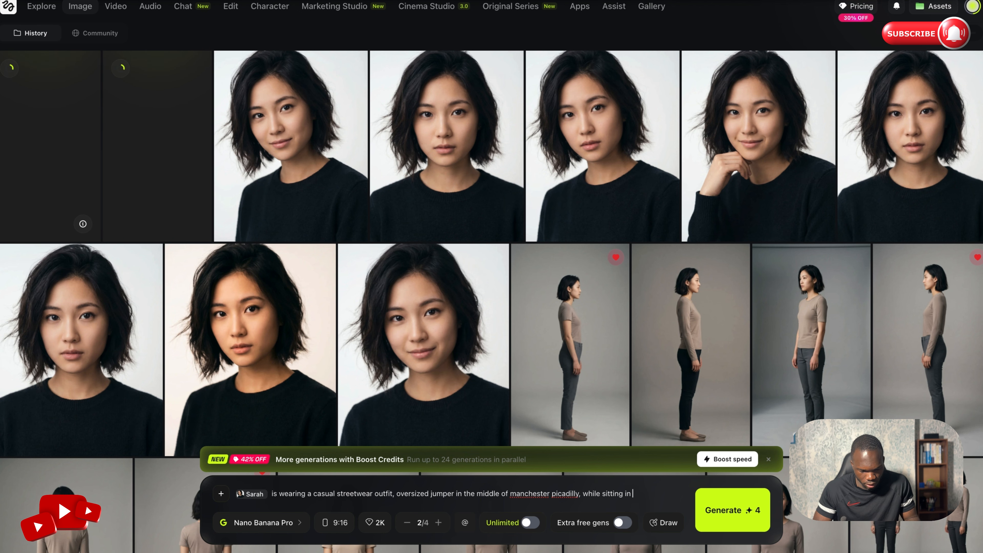
text(@)
scroll(703, 432, down, 3)
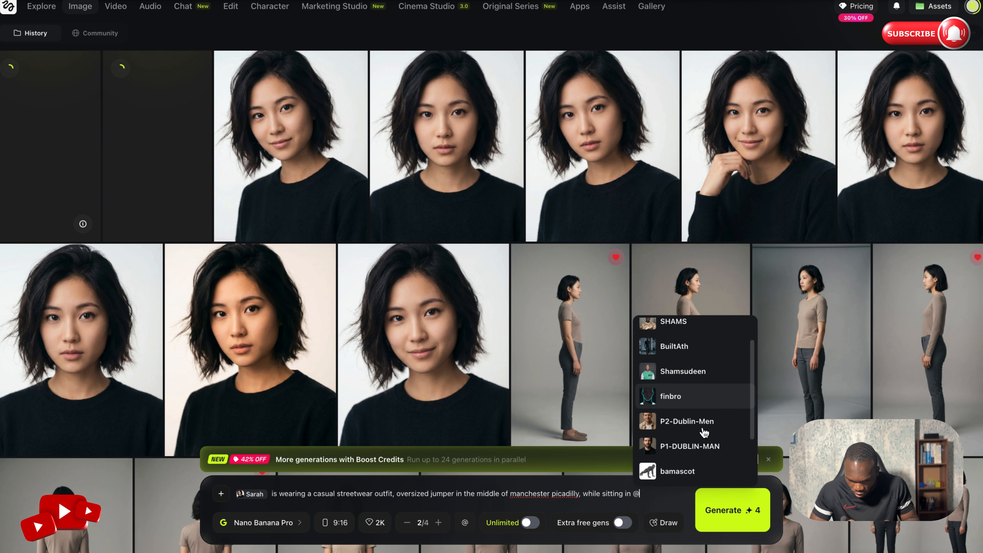
scroll(693, 430, down, 3)
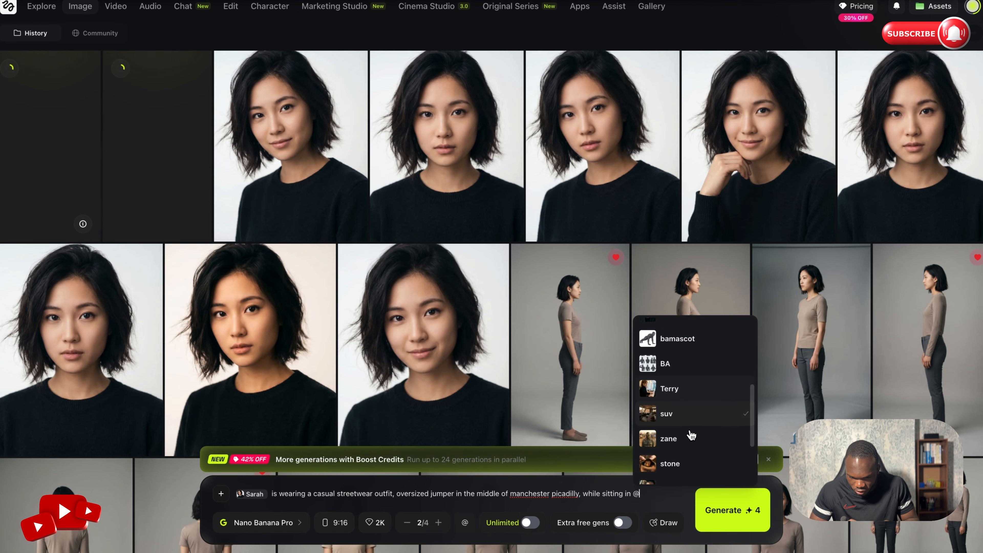
click(678, 425)
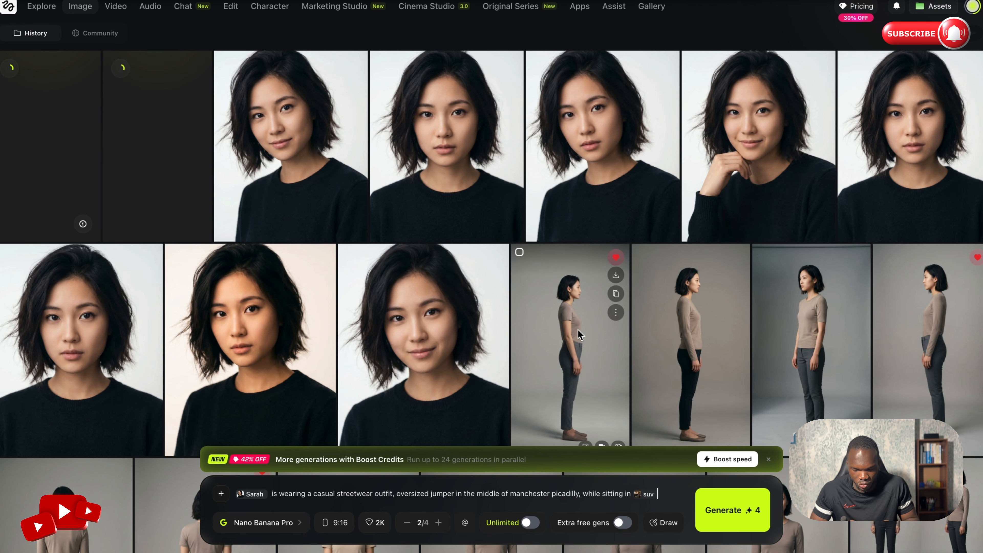
- Change the aspect ratio to 16:9 and generate the images of the character sitting in the SUV
click(335, 522)
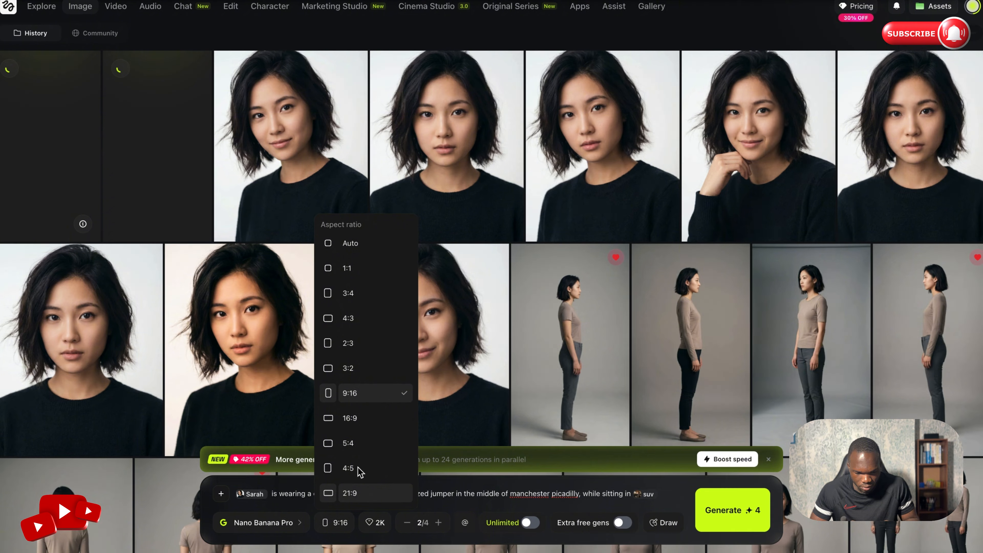
click(382, 418)
click(727, 507)
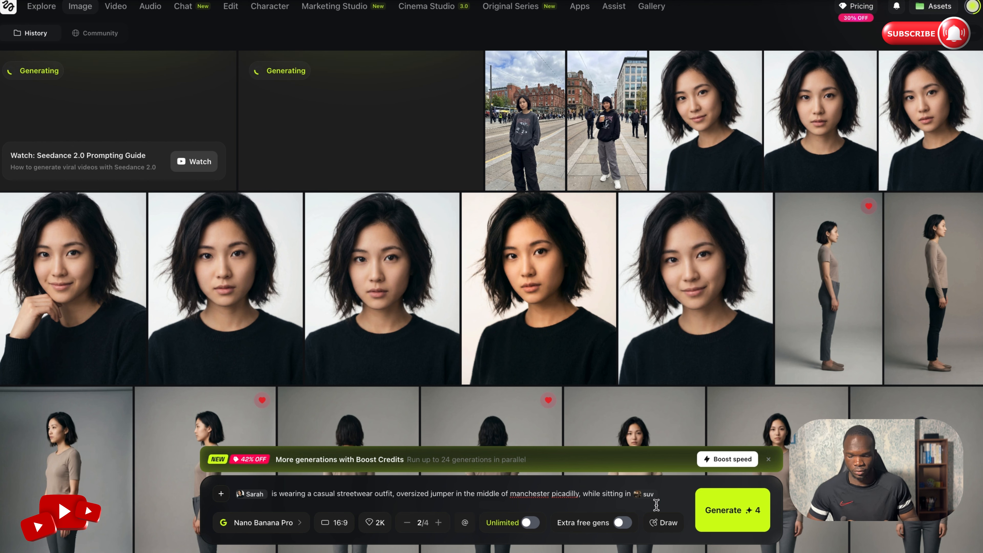
- Preview both Manchester street images and the first SUV interior image to check the character's consistency
click(542, 122)
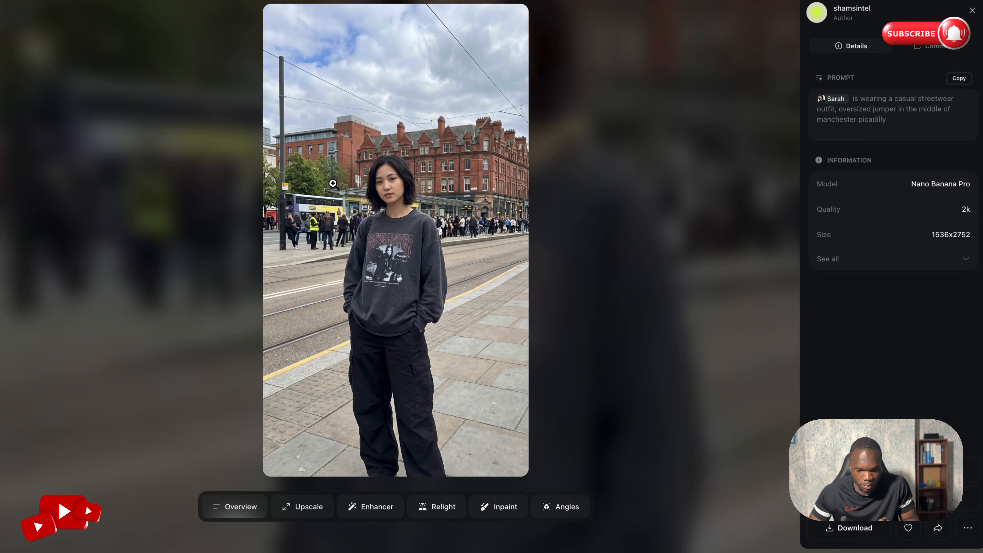
click(584, 175)
click(629, 146)
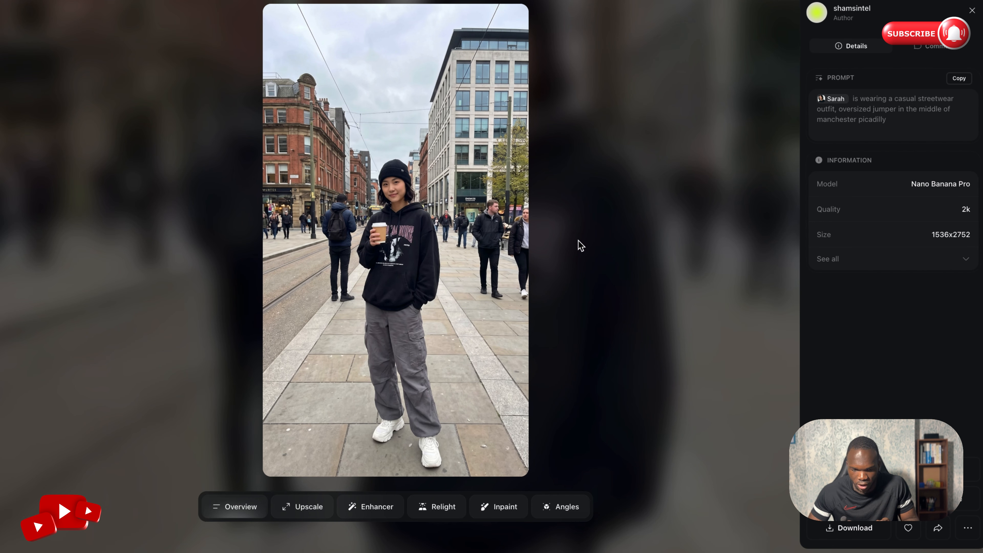
click(564, 260)
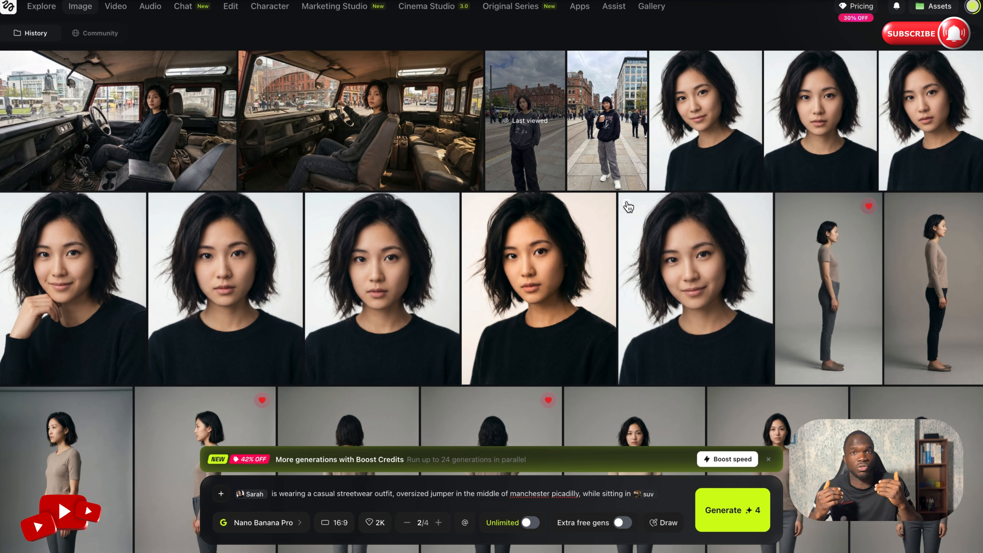
click(167, 105)
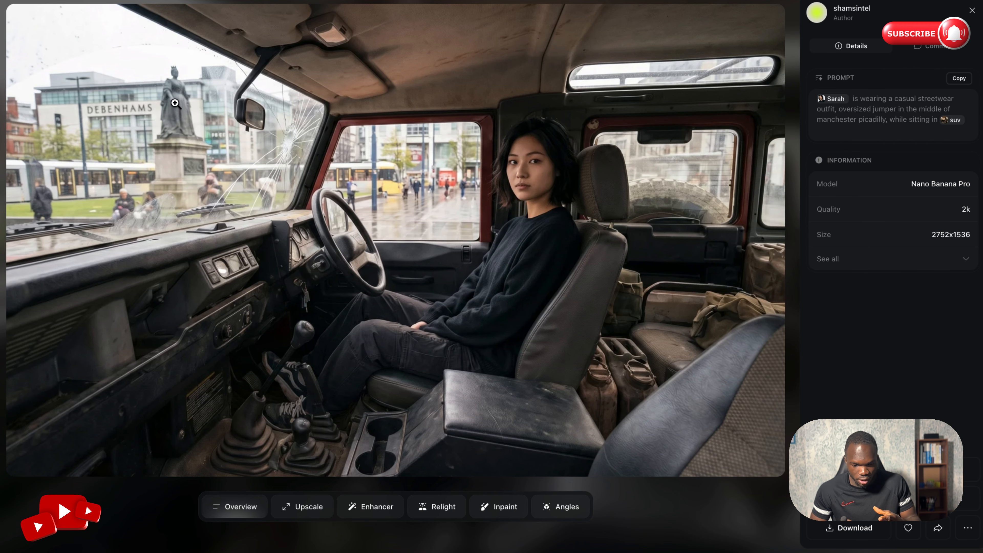
click(731, 526)
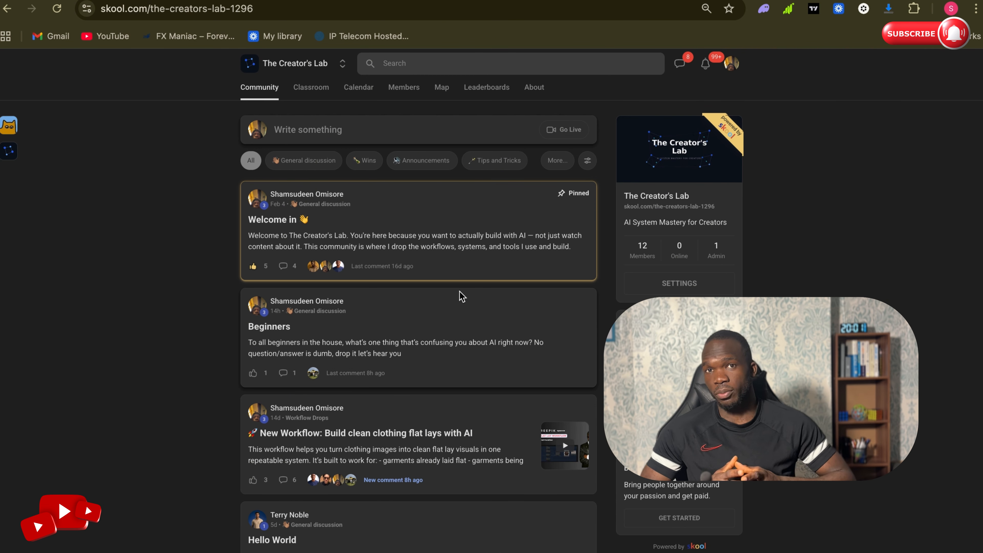
- Switch to The Creator's Lab community on Skool, view the Beginners post and close it
click(460, 291)
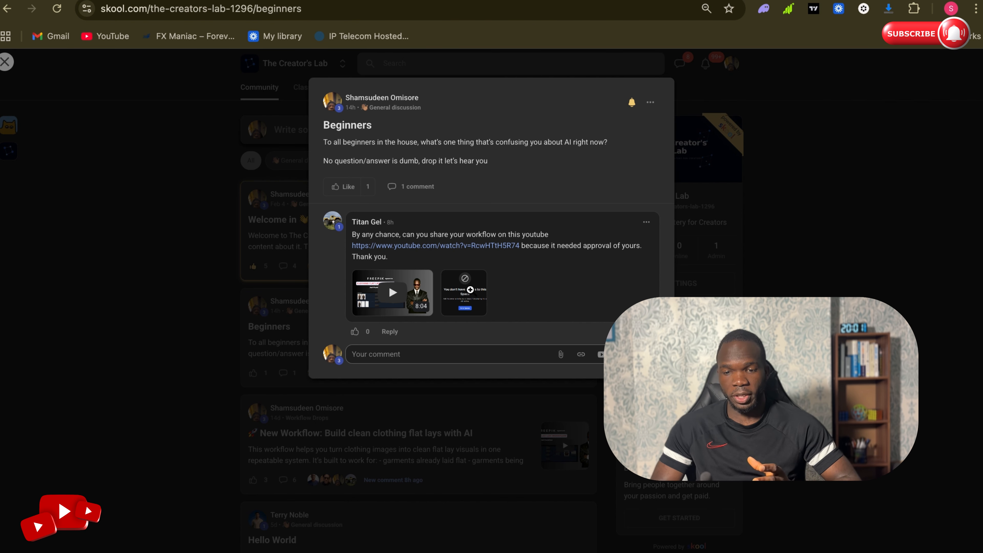
key(Escape)
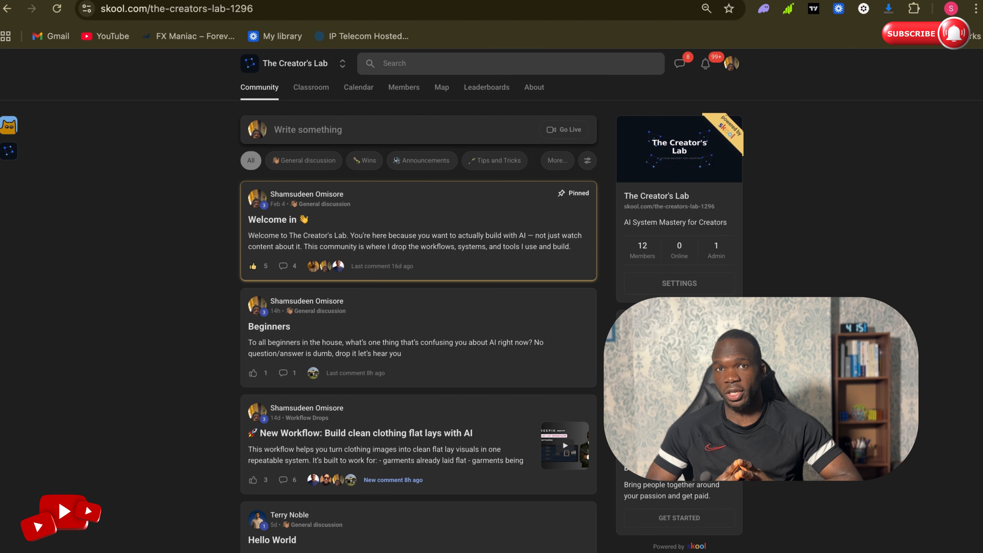